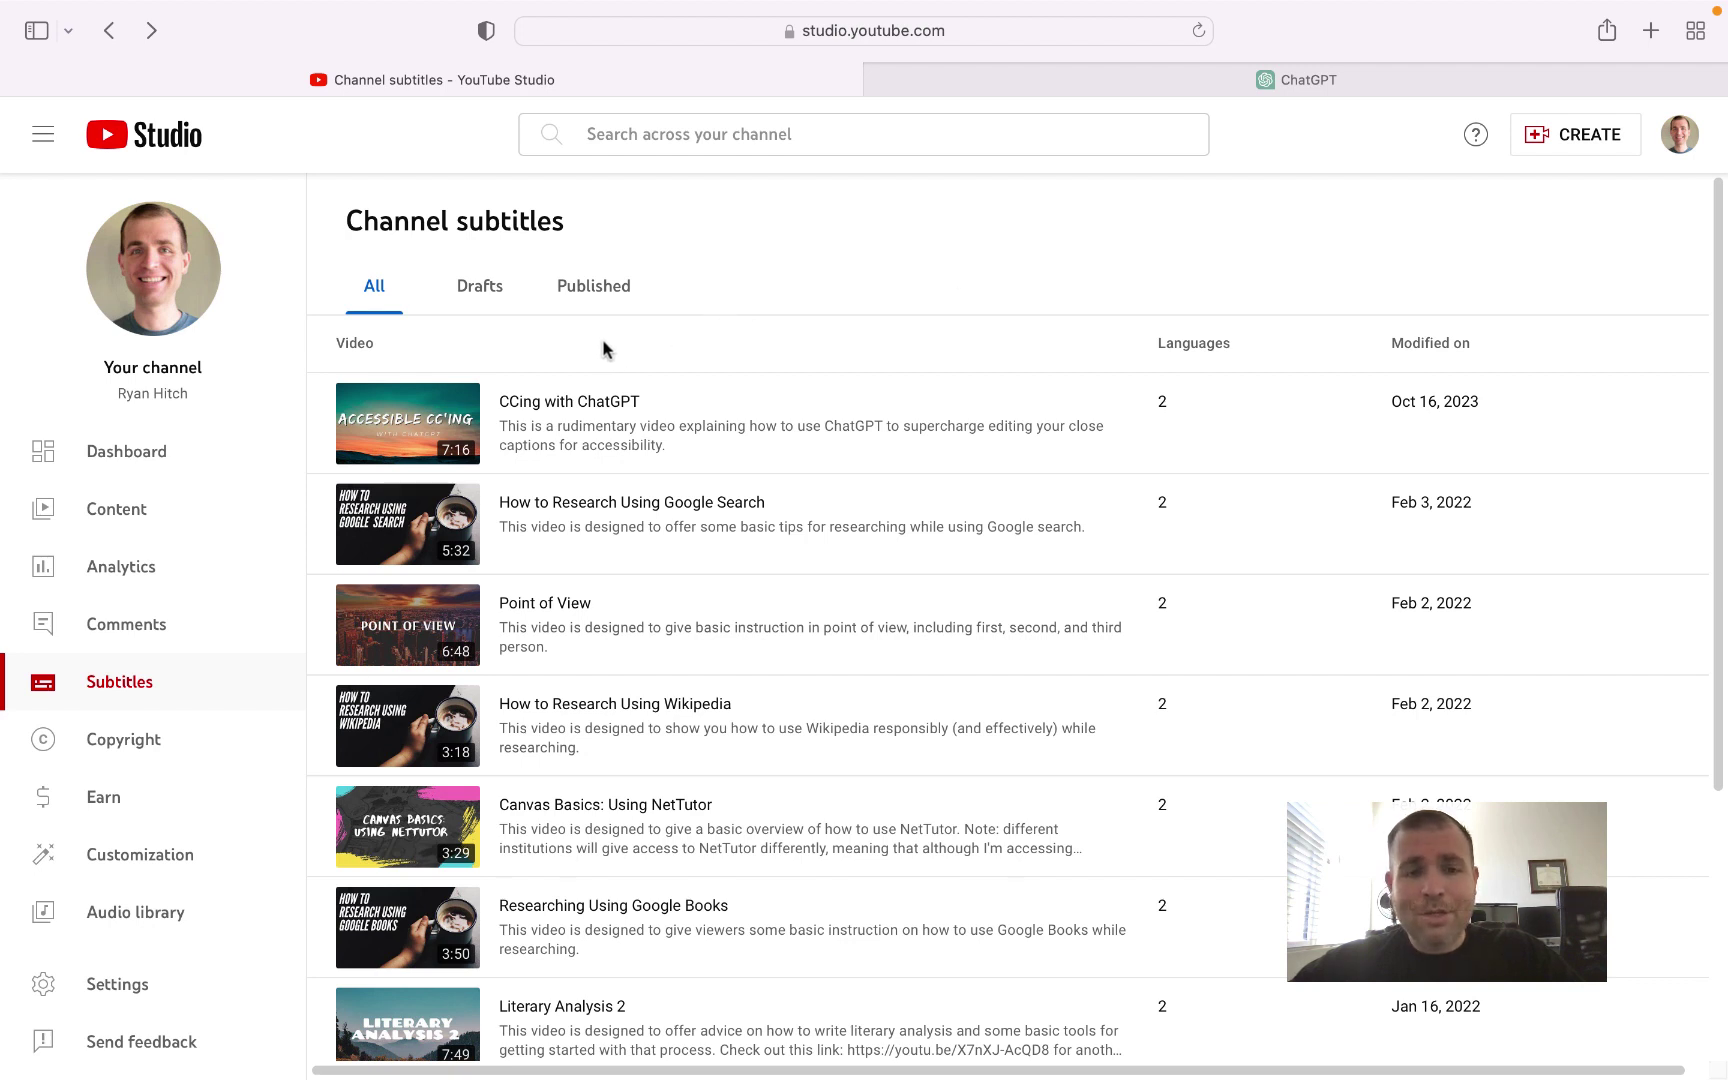
Open the subtitles page of the video "CCing with ChatGPT".
click(597, 402)
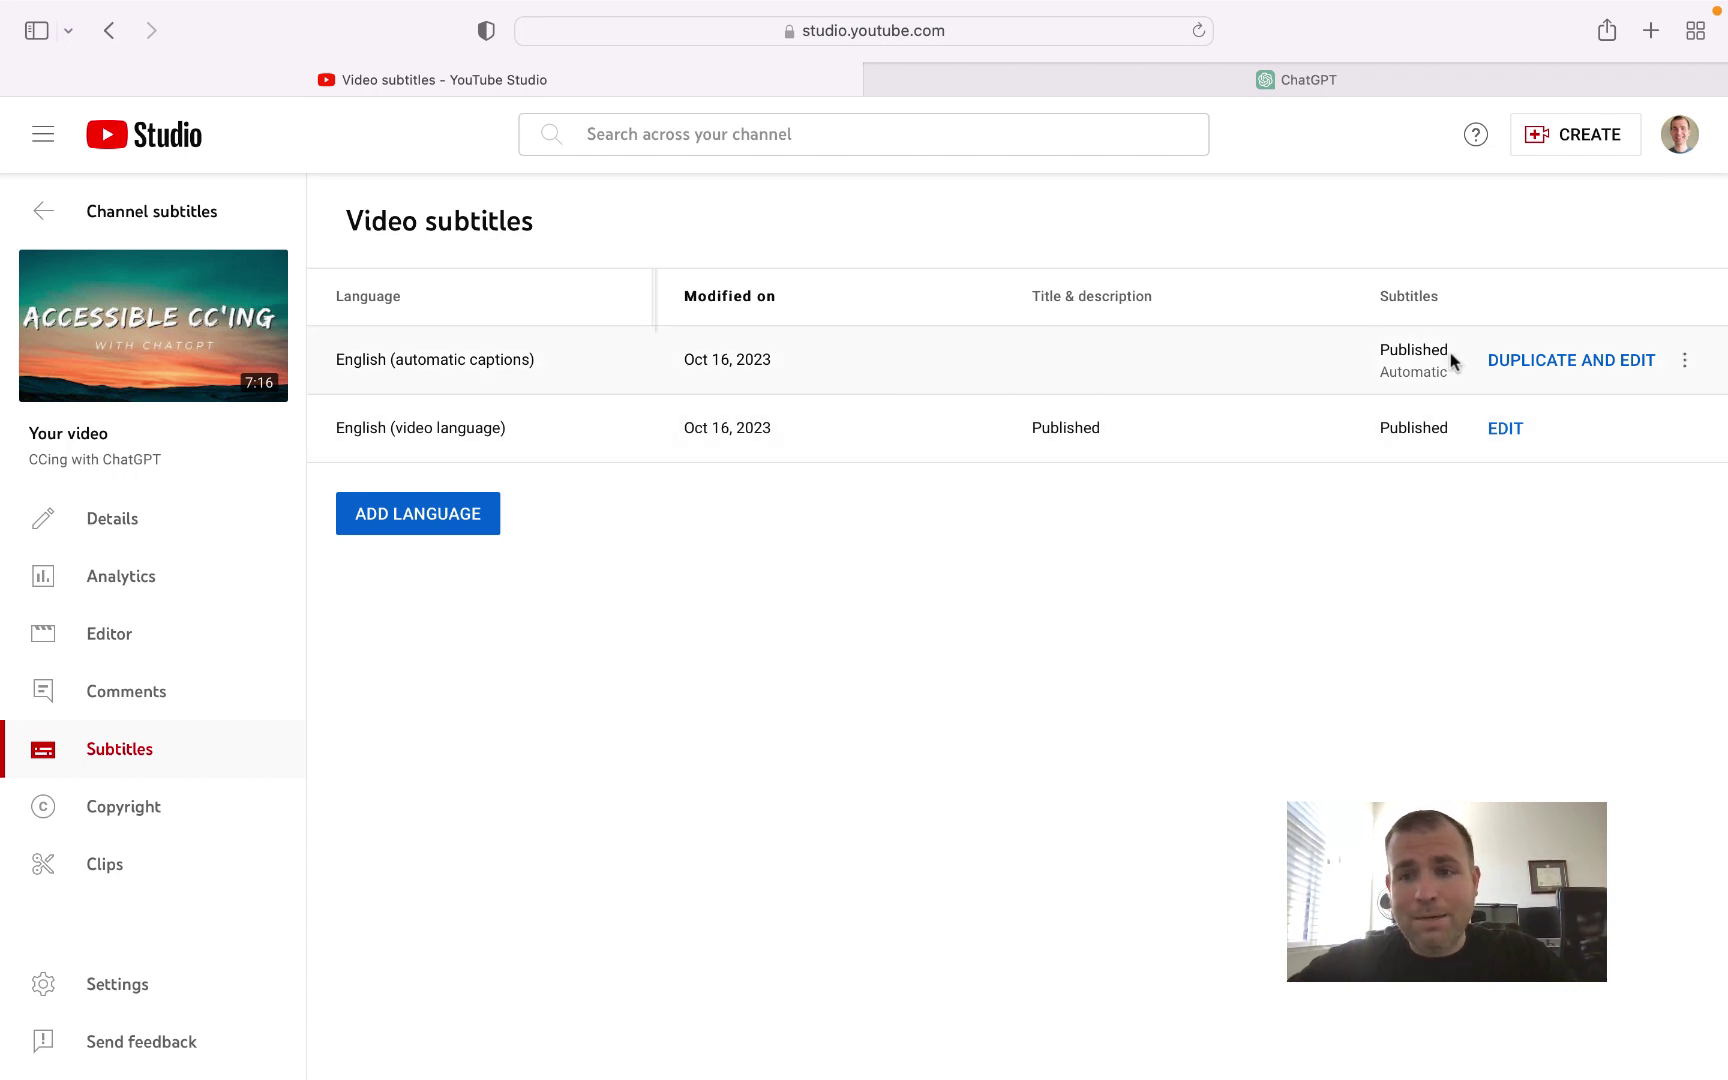
click(1508, 432)
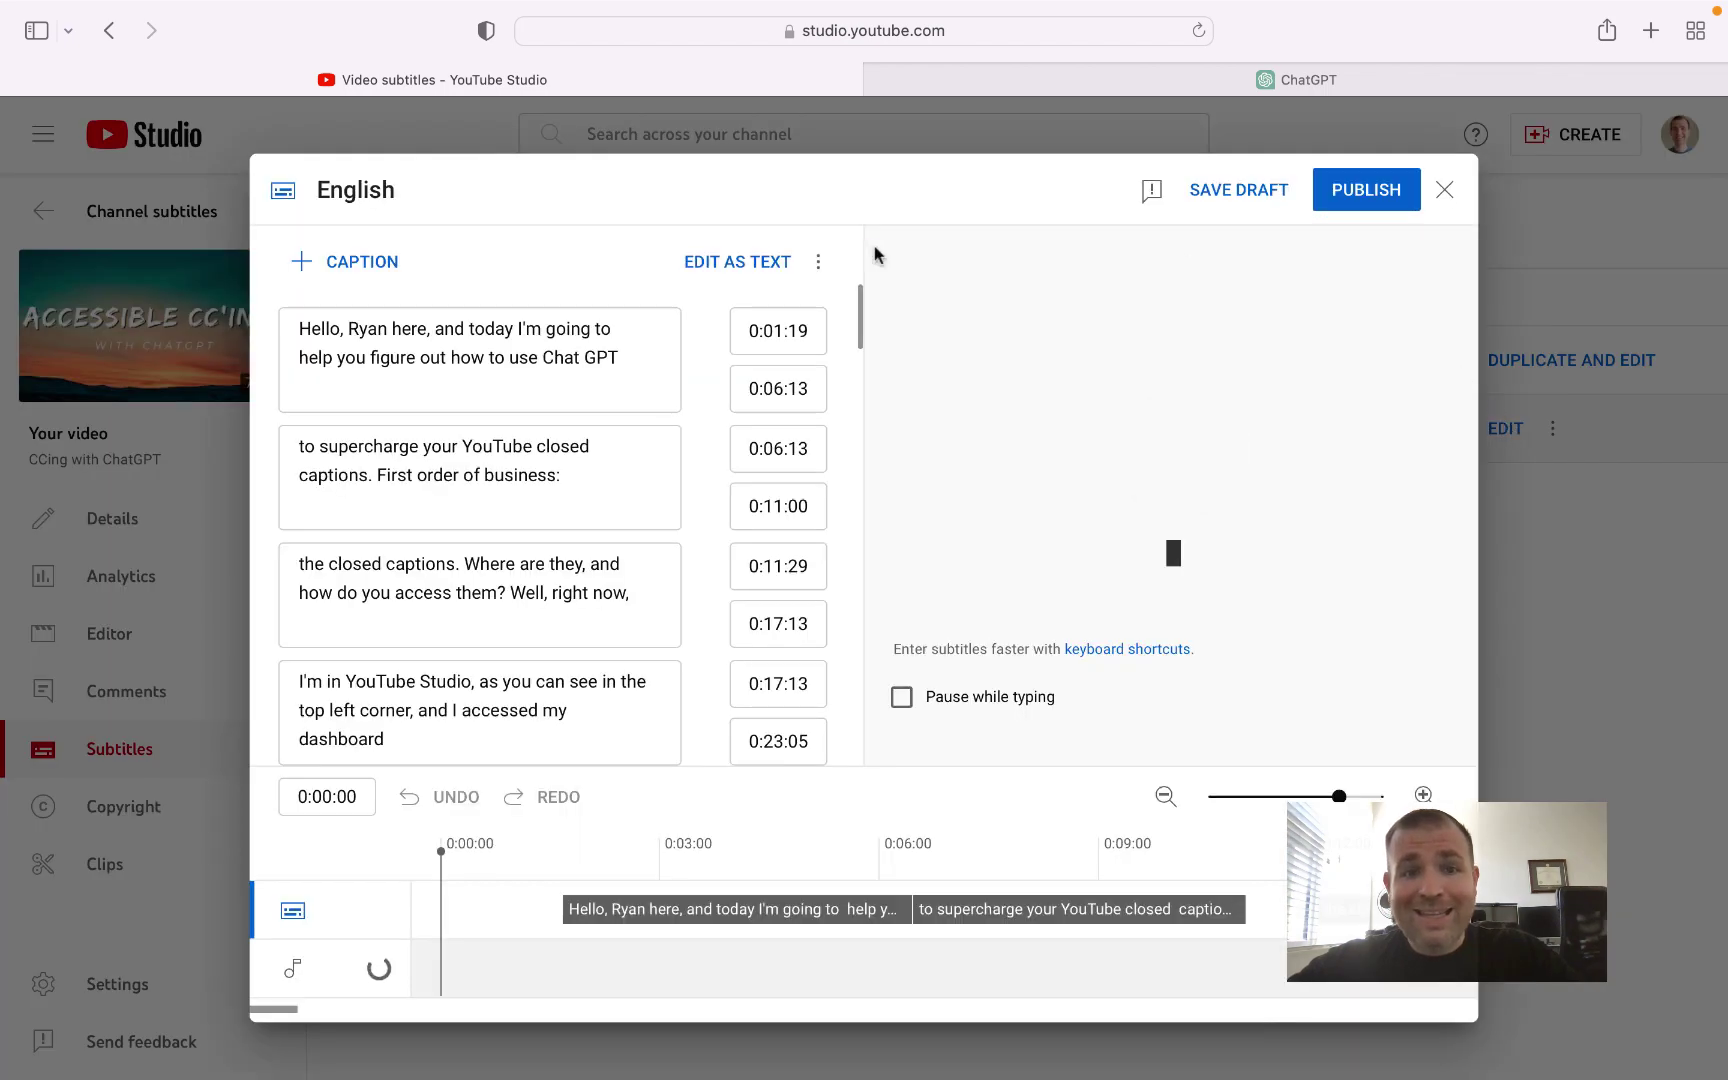
click(683, 276)
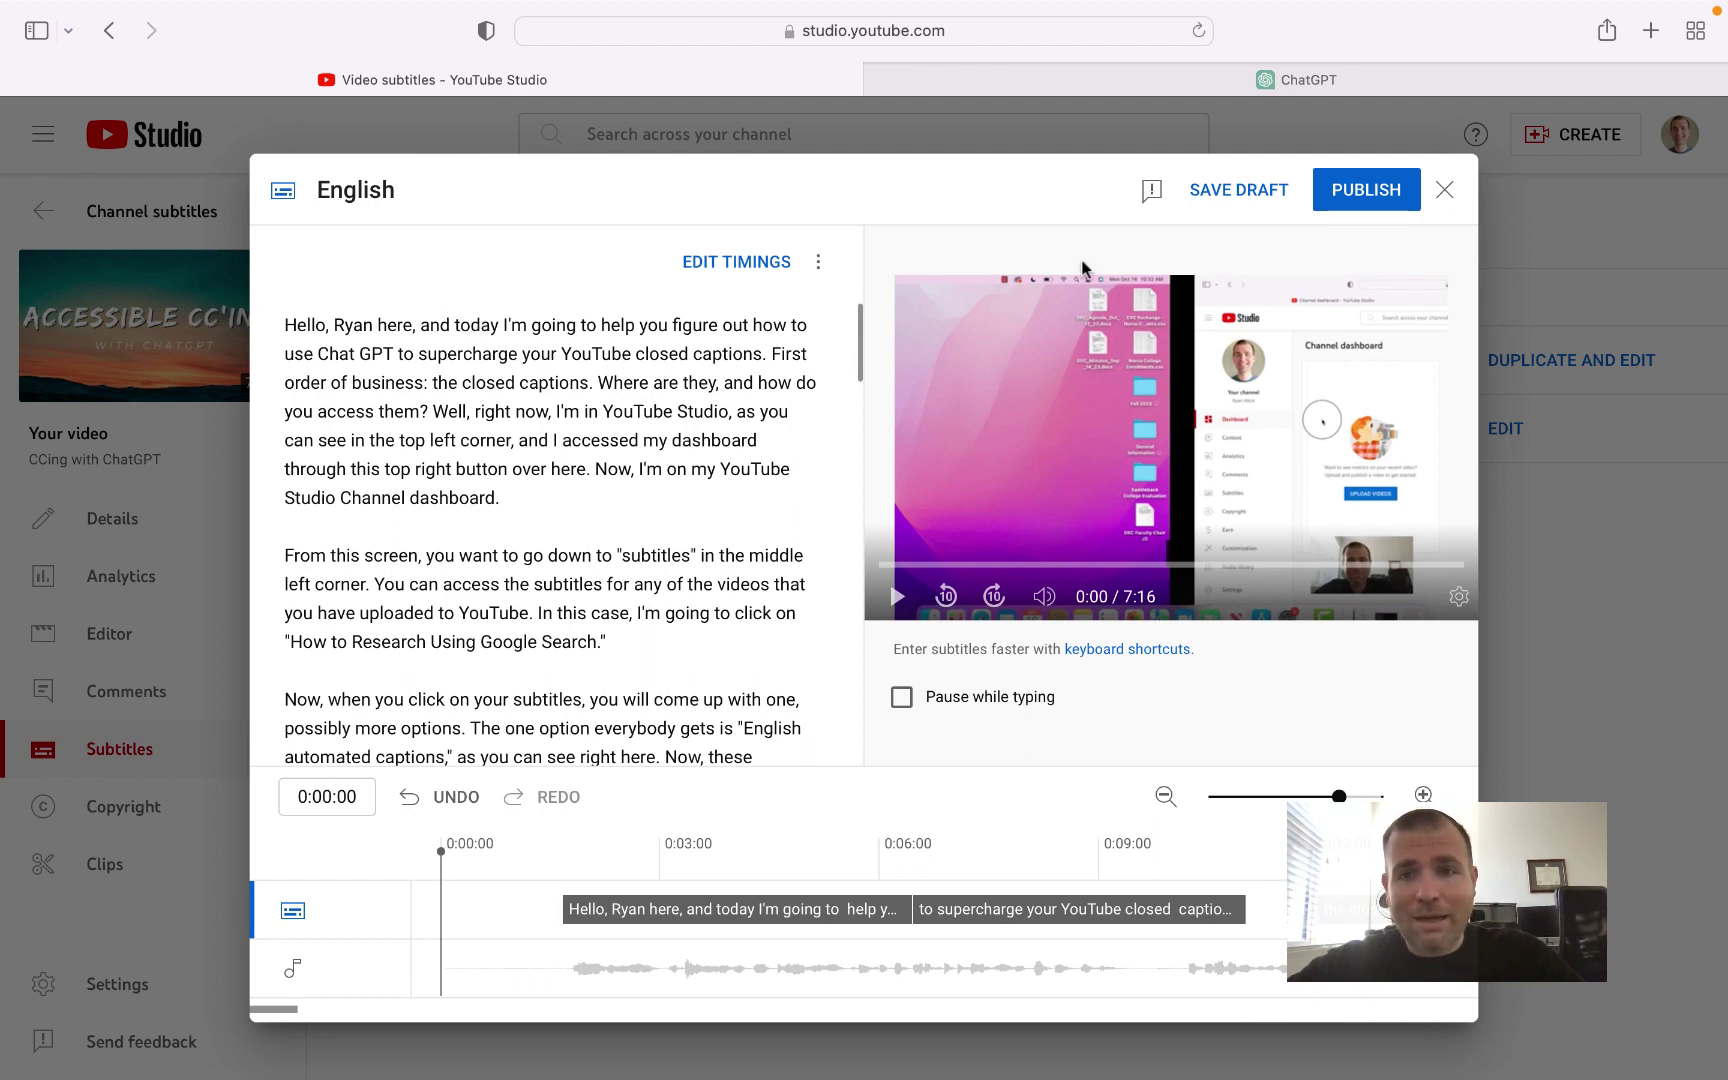
click(1444, 192)
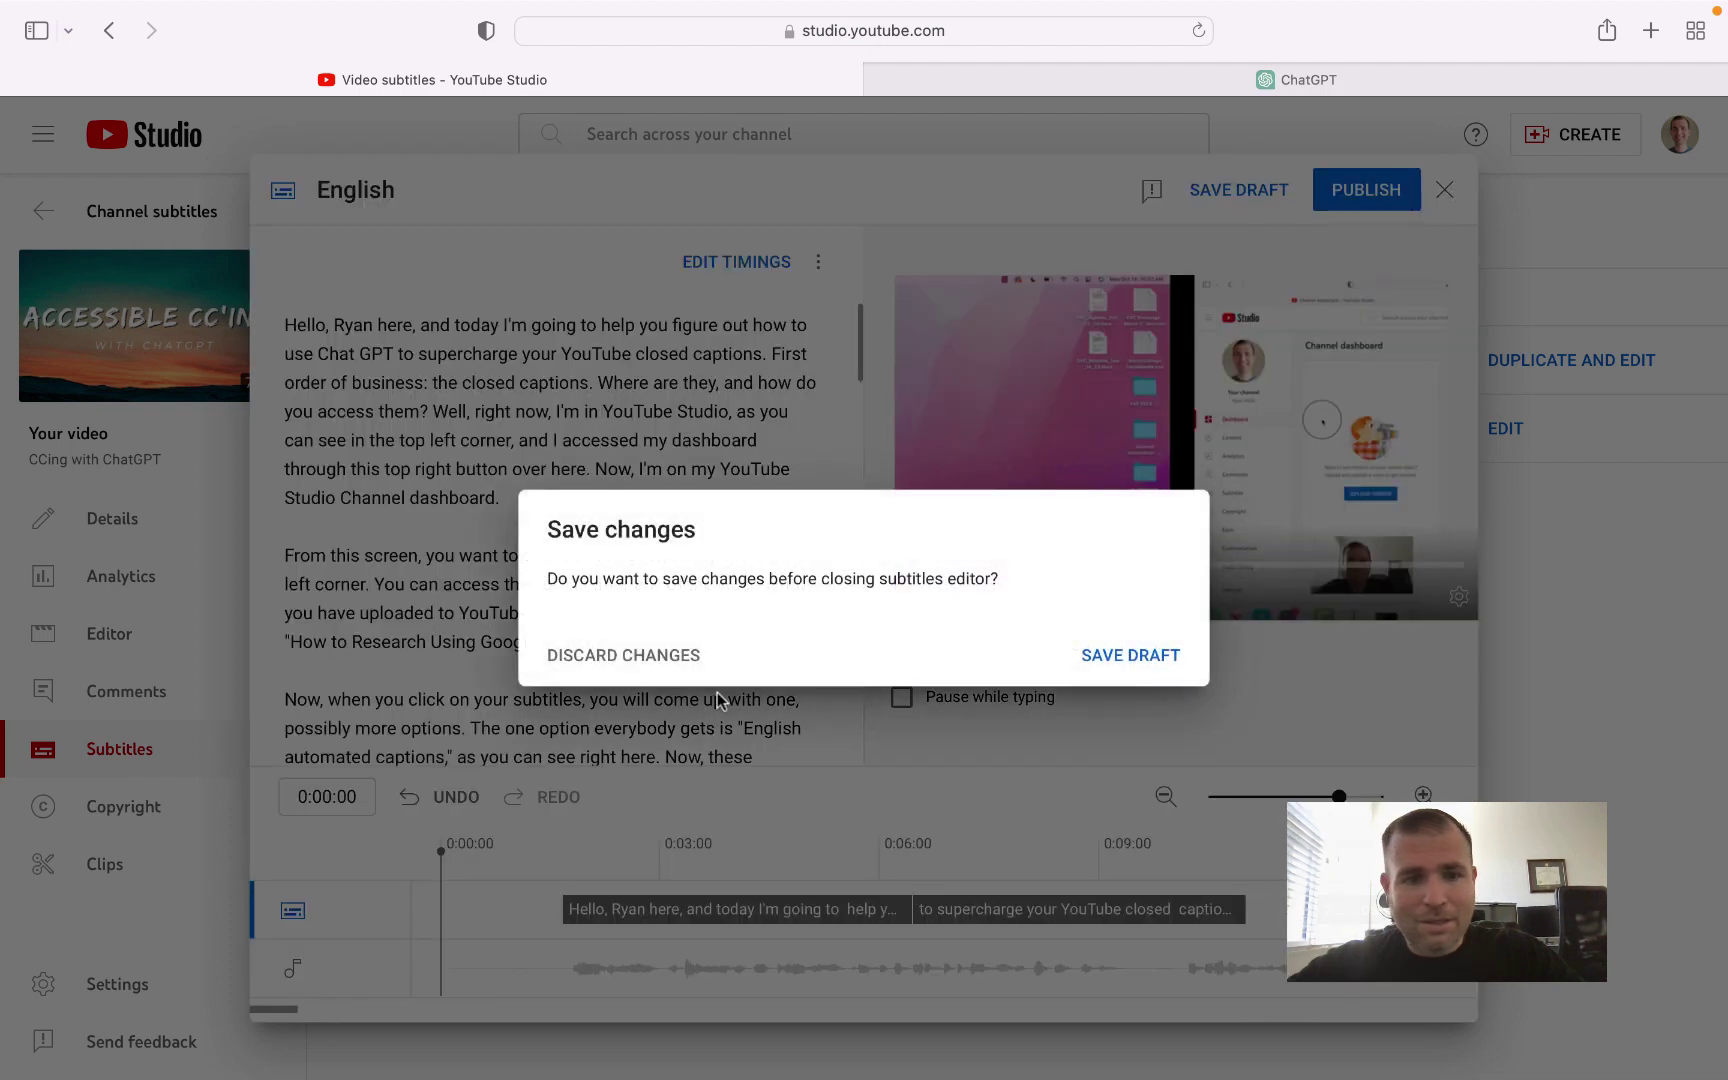
click(630, 655)
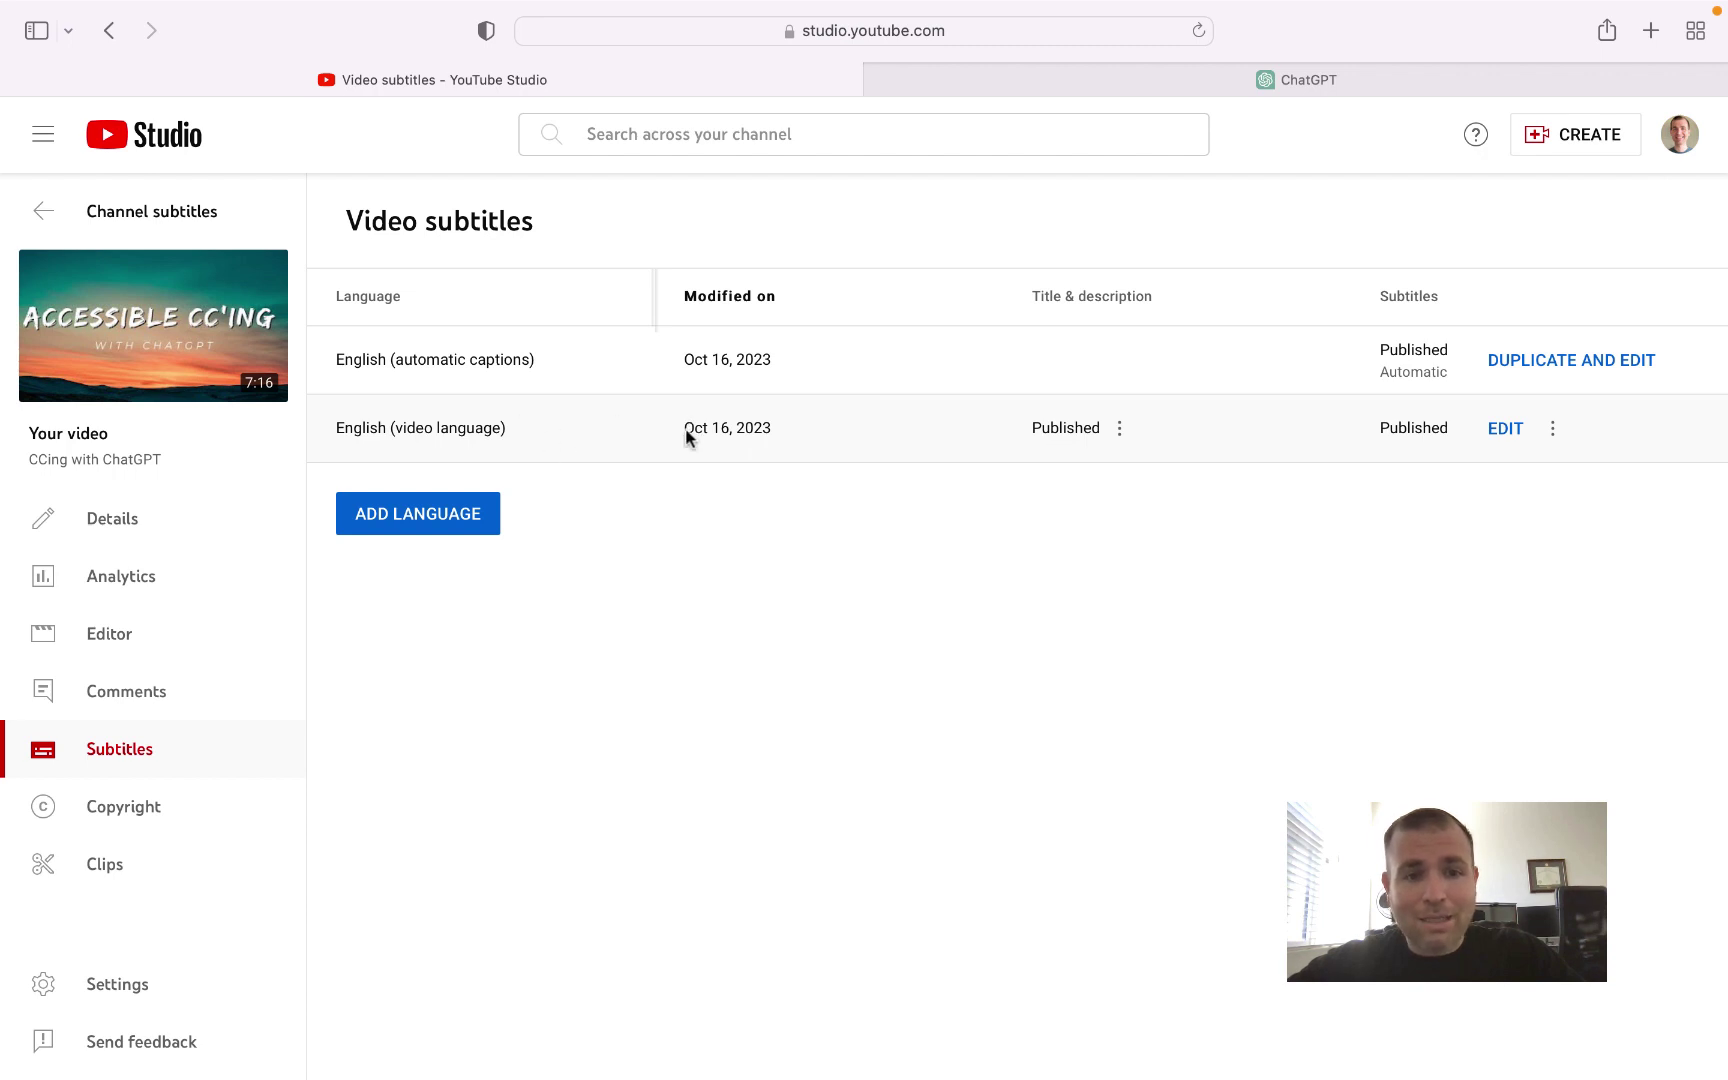
Open the English (video language) subtitles for editing as text and copy the entire caption text.
click(1499, 432)
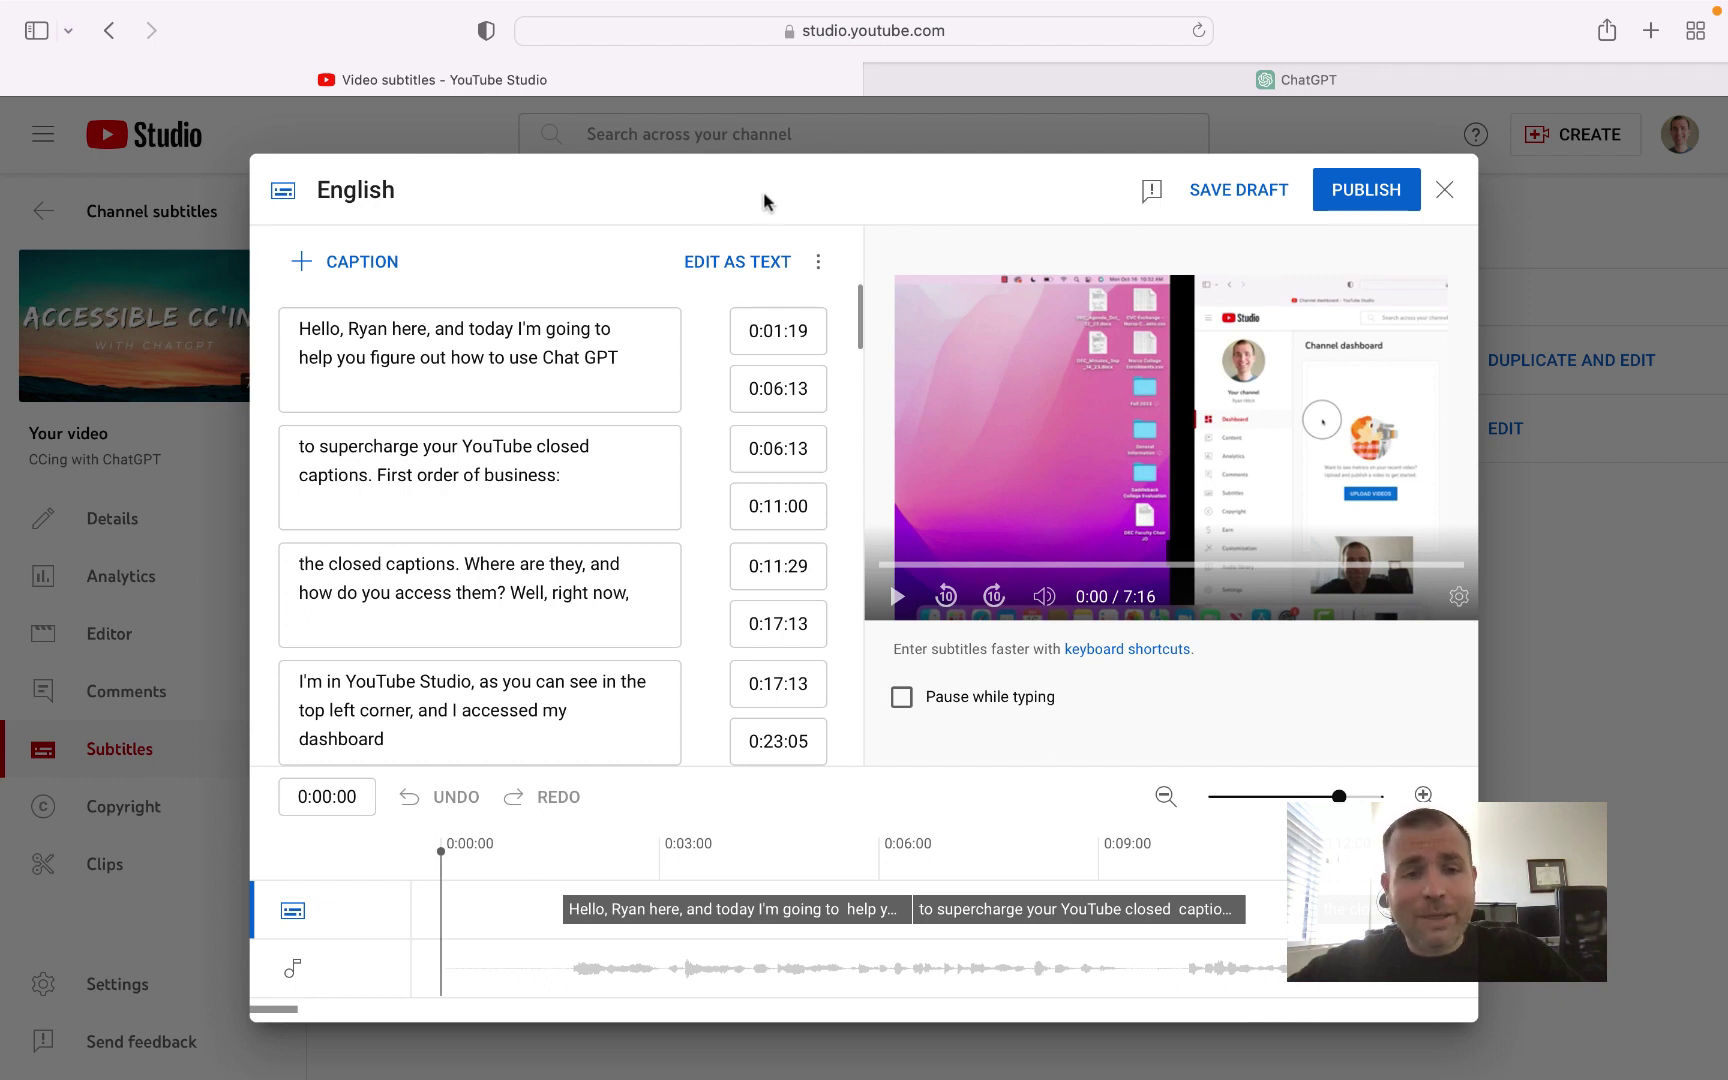
click(727, 265)
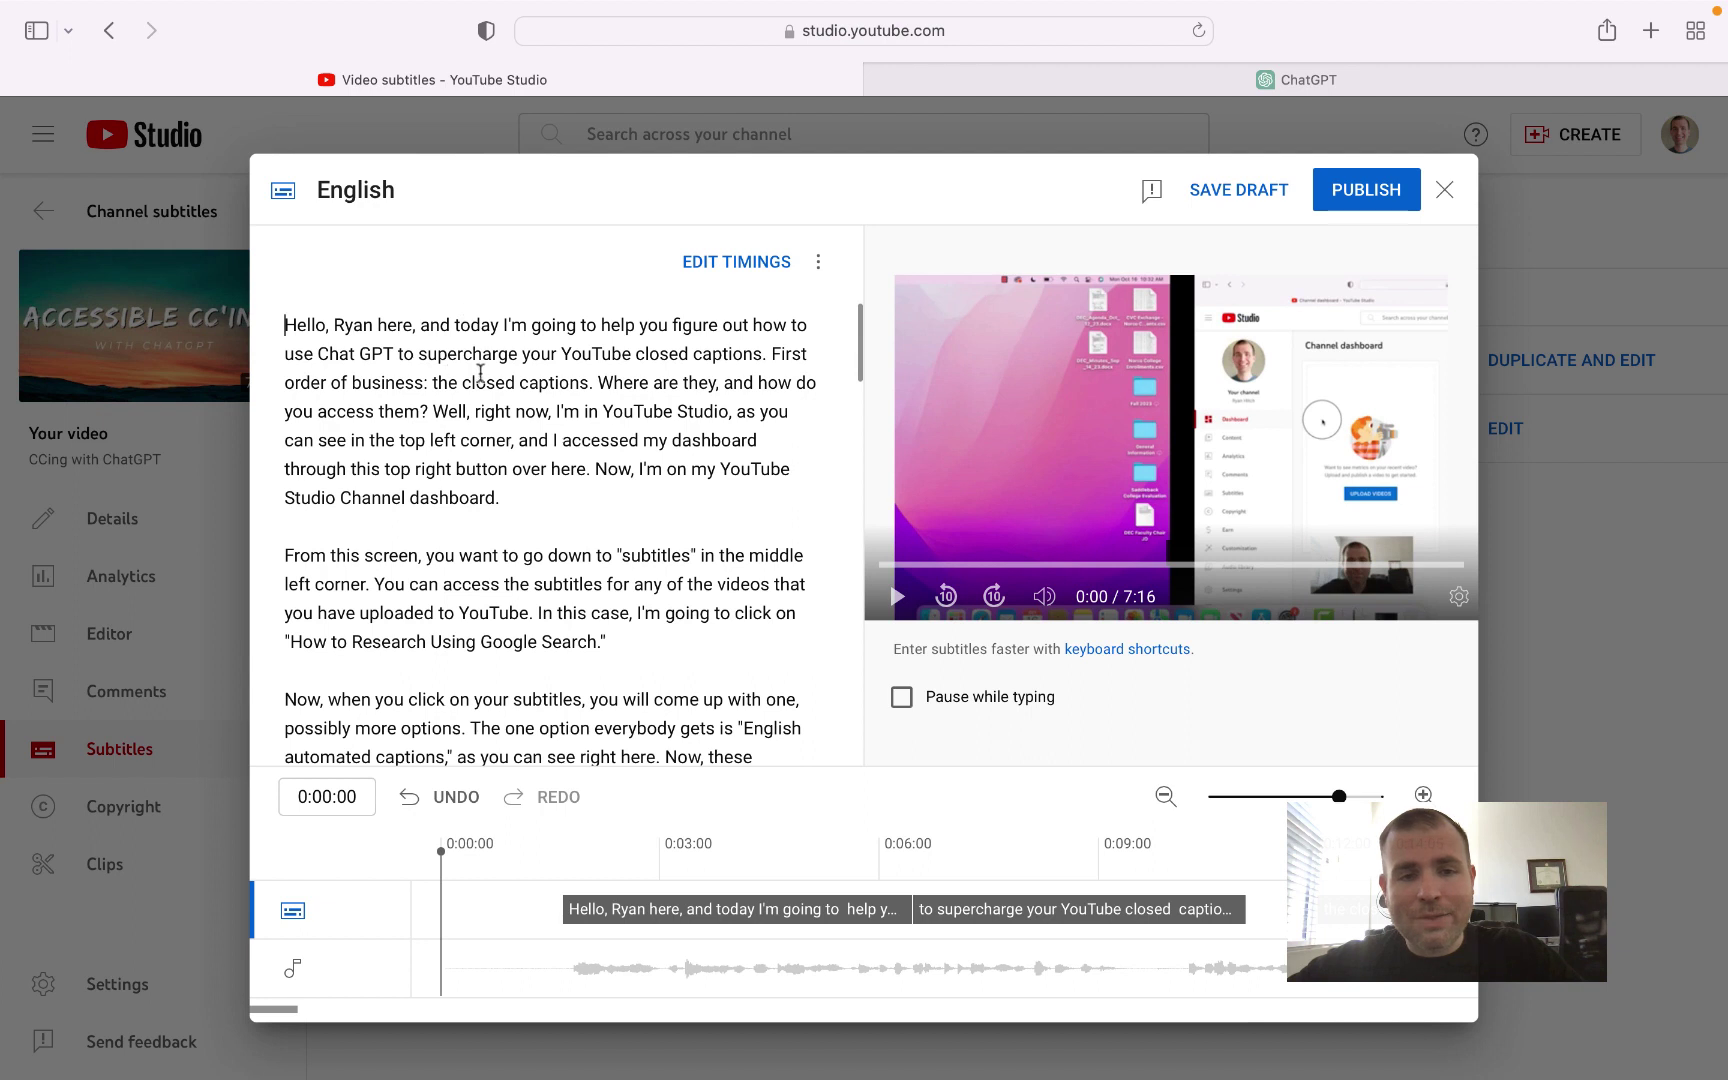
click(699, 264)
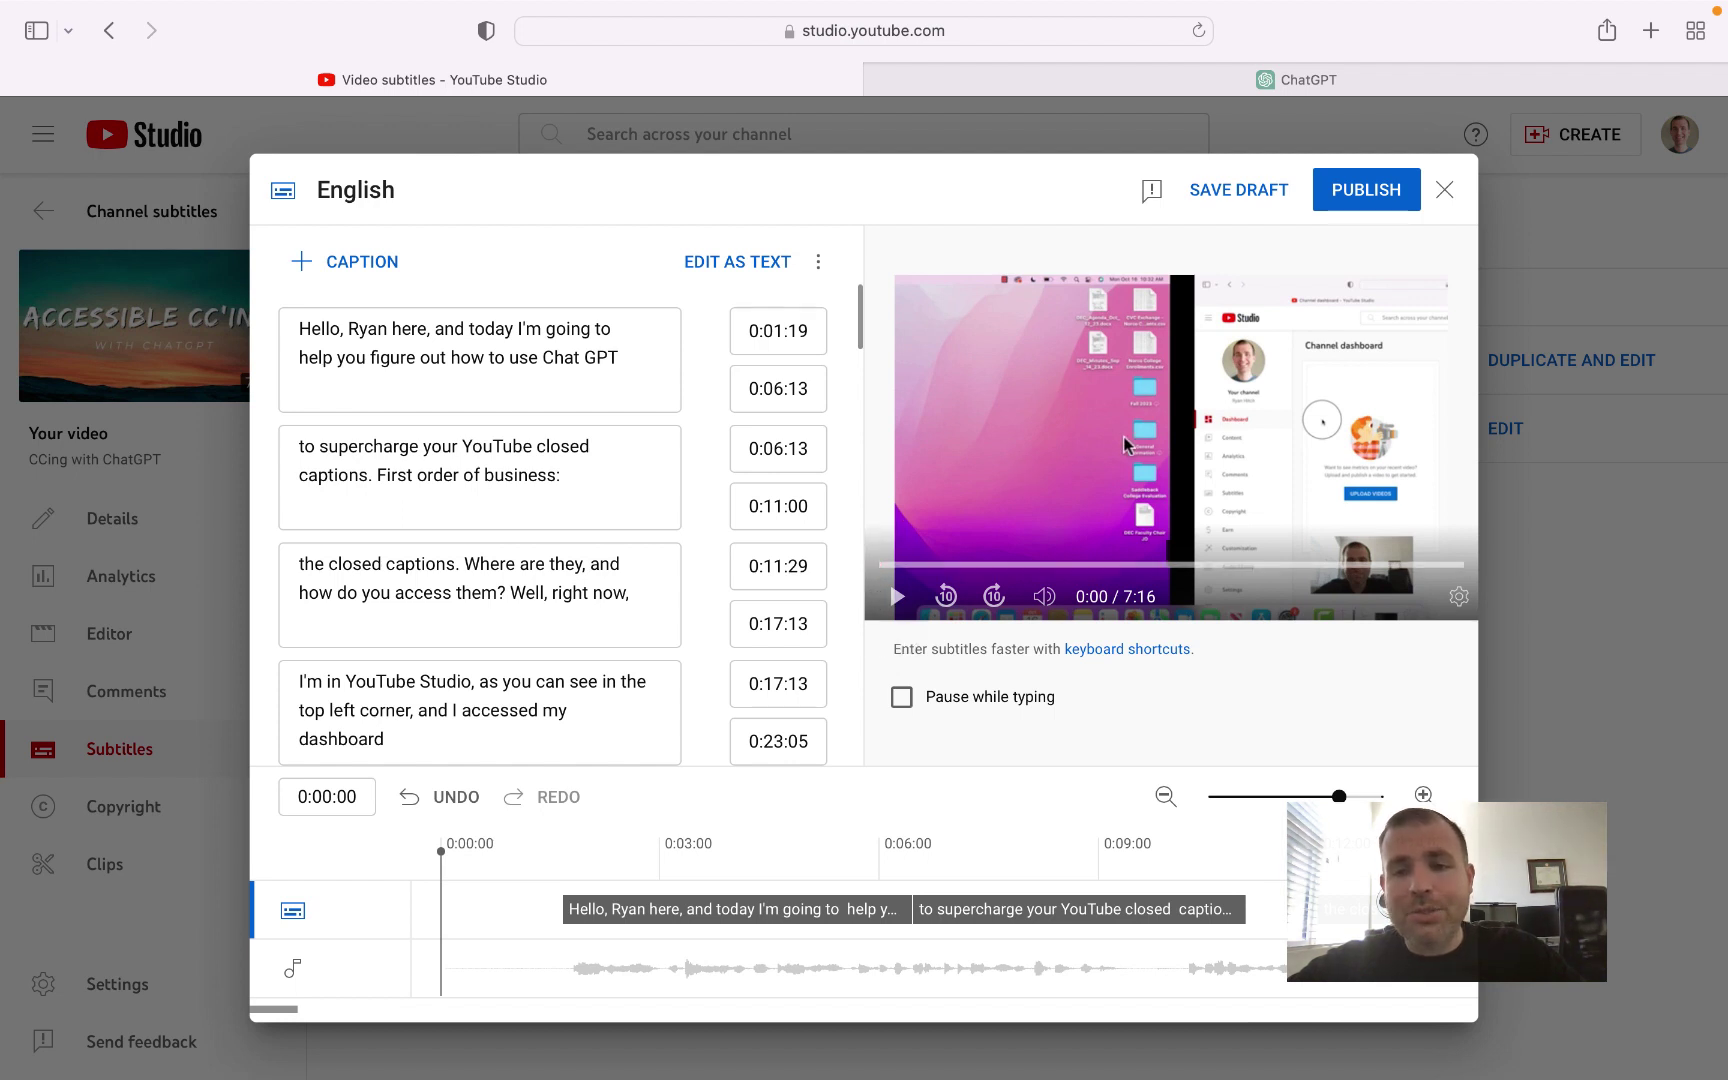
click(704, 265)
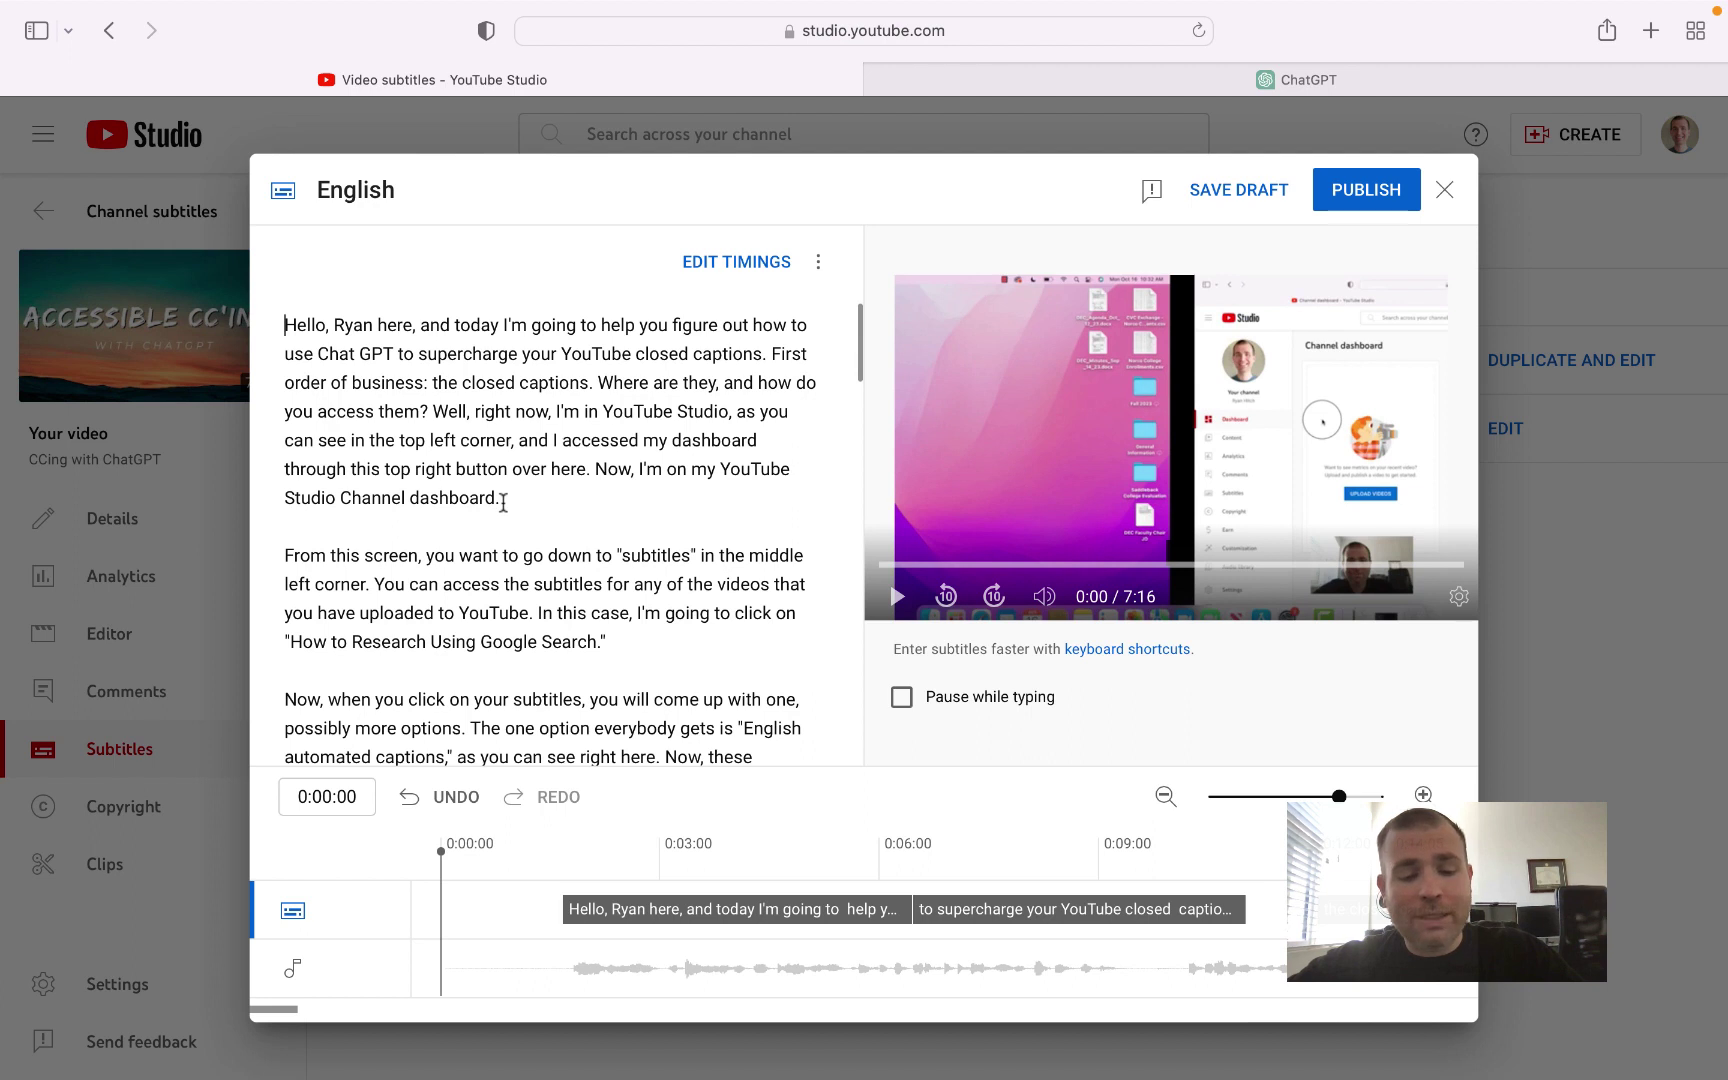
key(super+a)
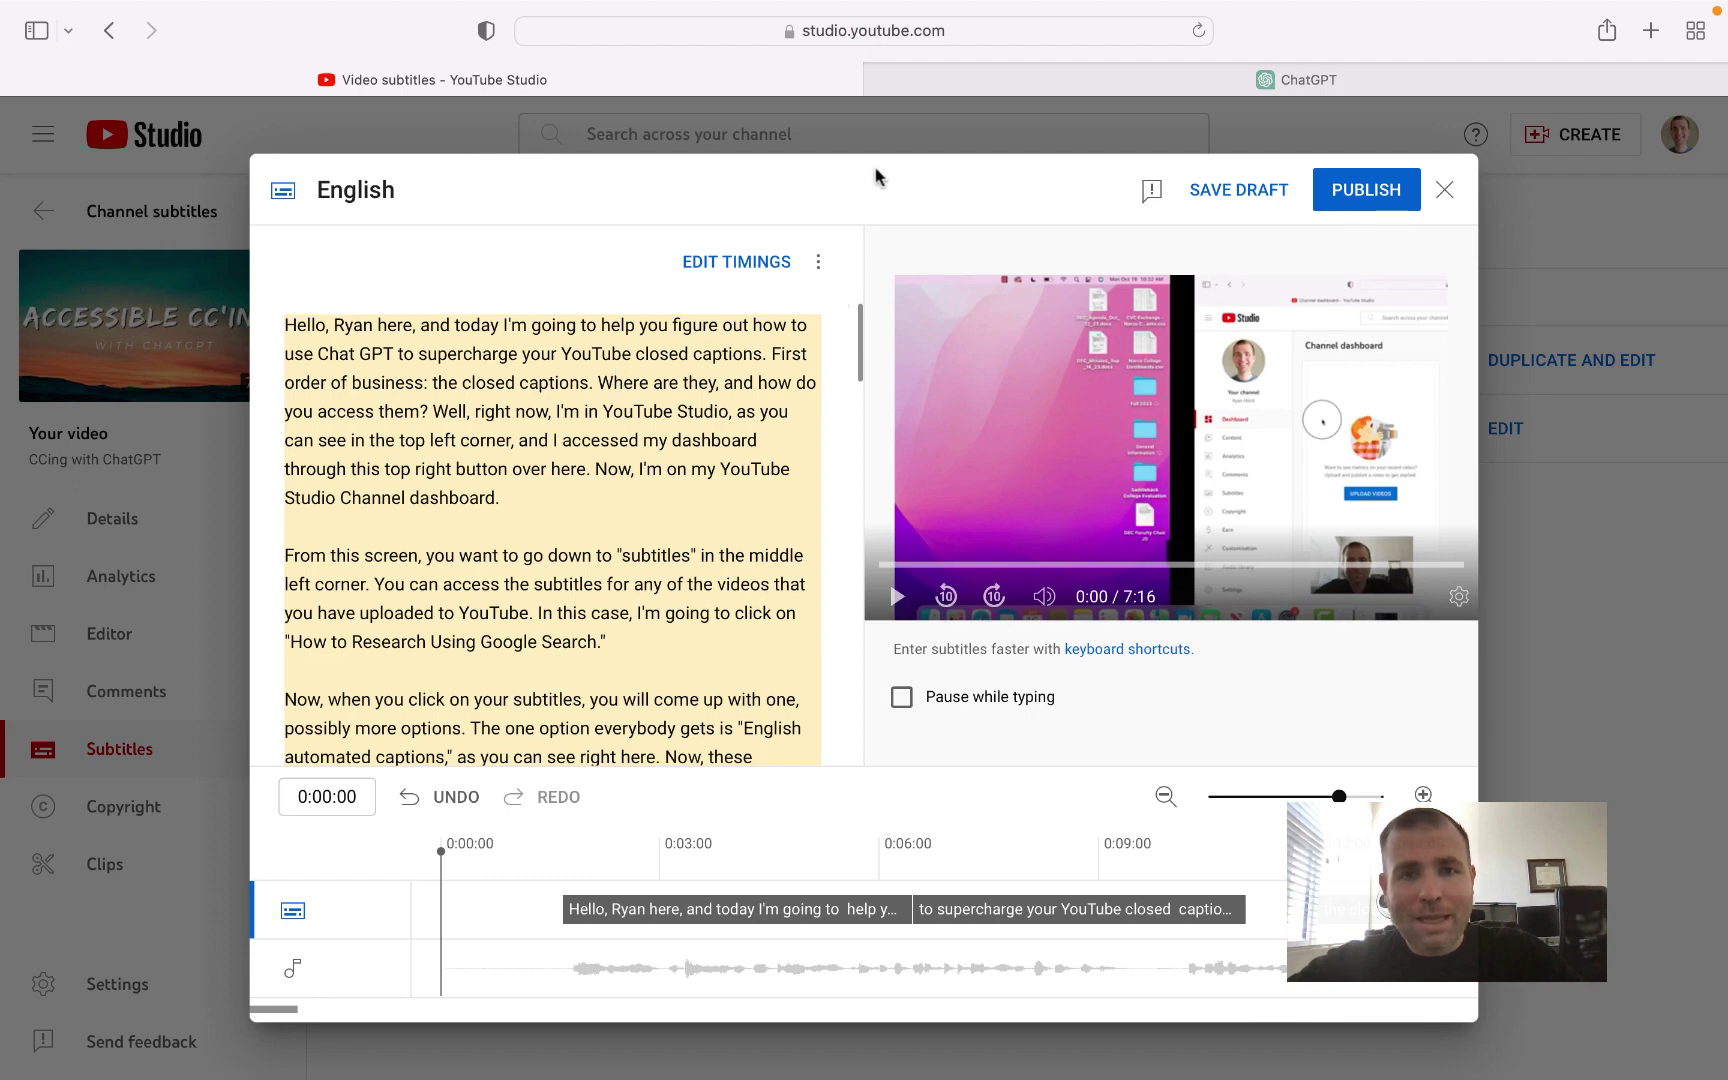
Switch to ChatGPT and send the prompt "fix for spelling and punctuation:" followed by the copied captions.
click(948, 91)
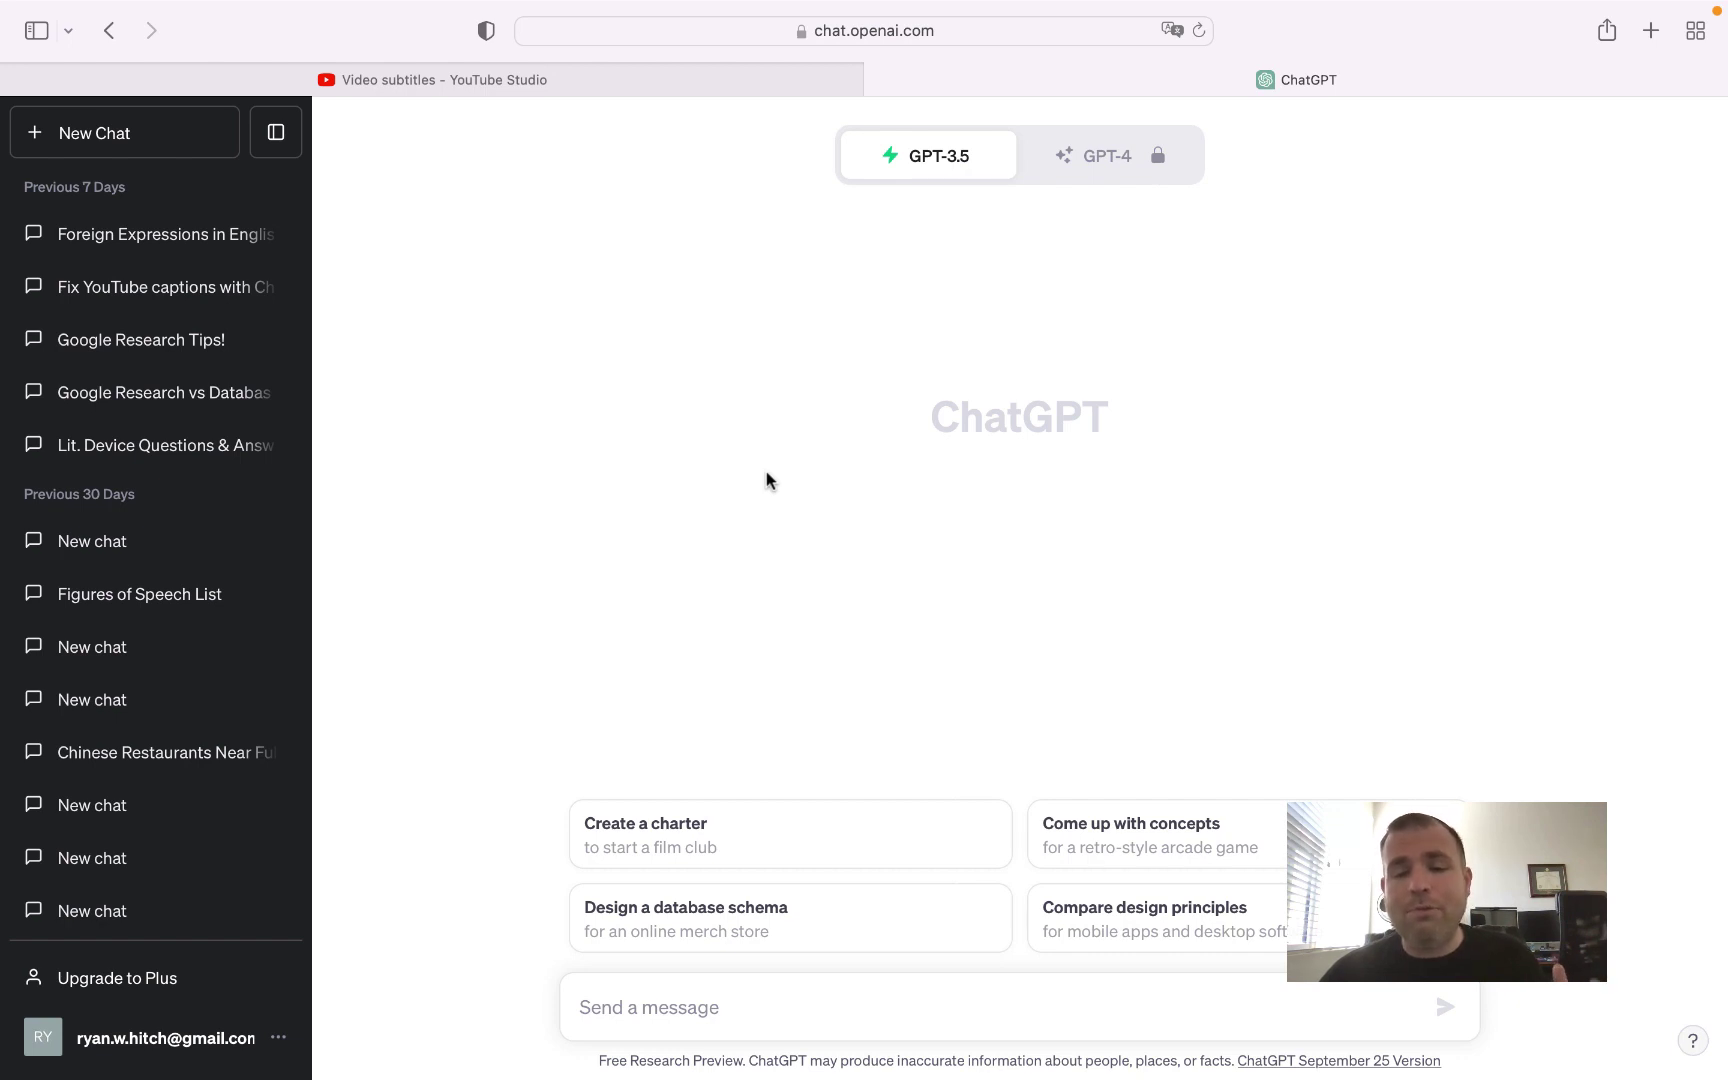
click(699, 1008)
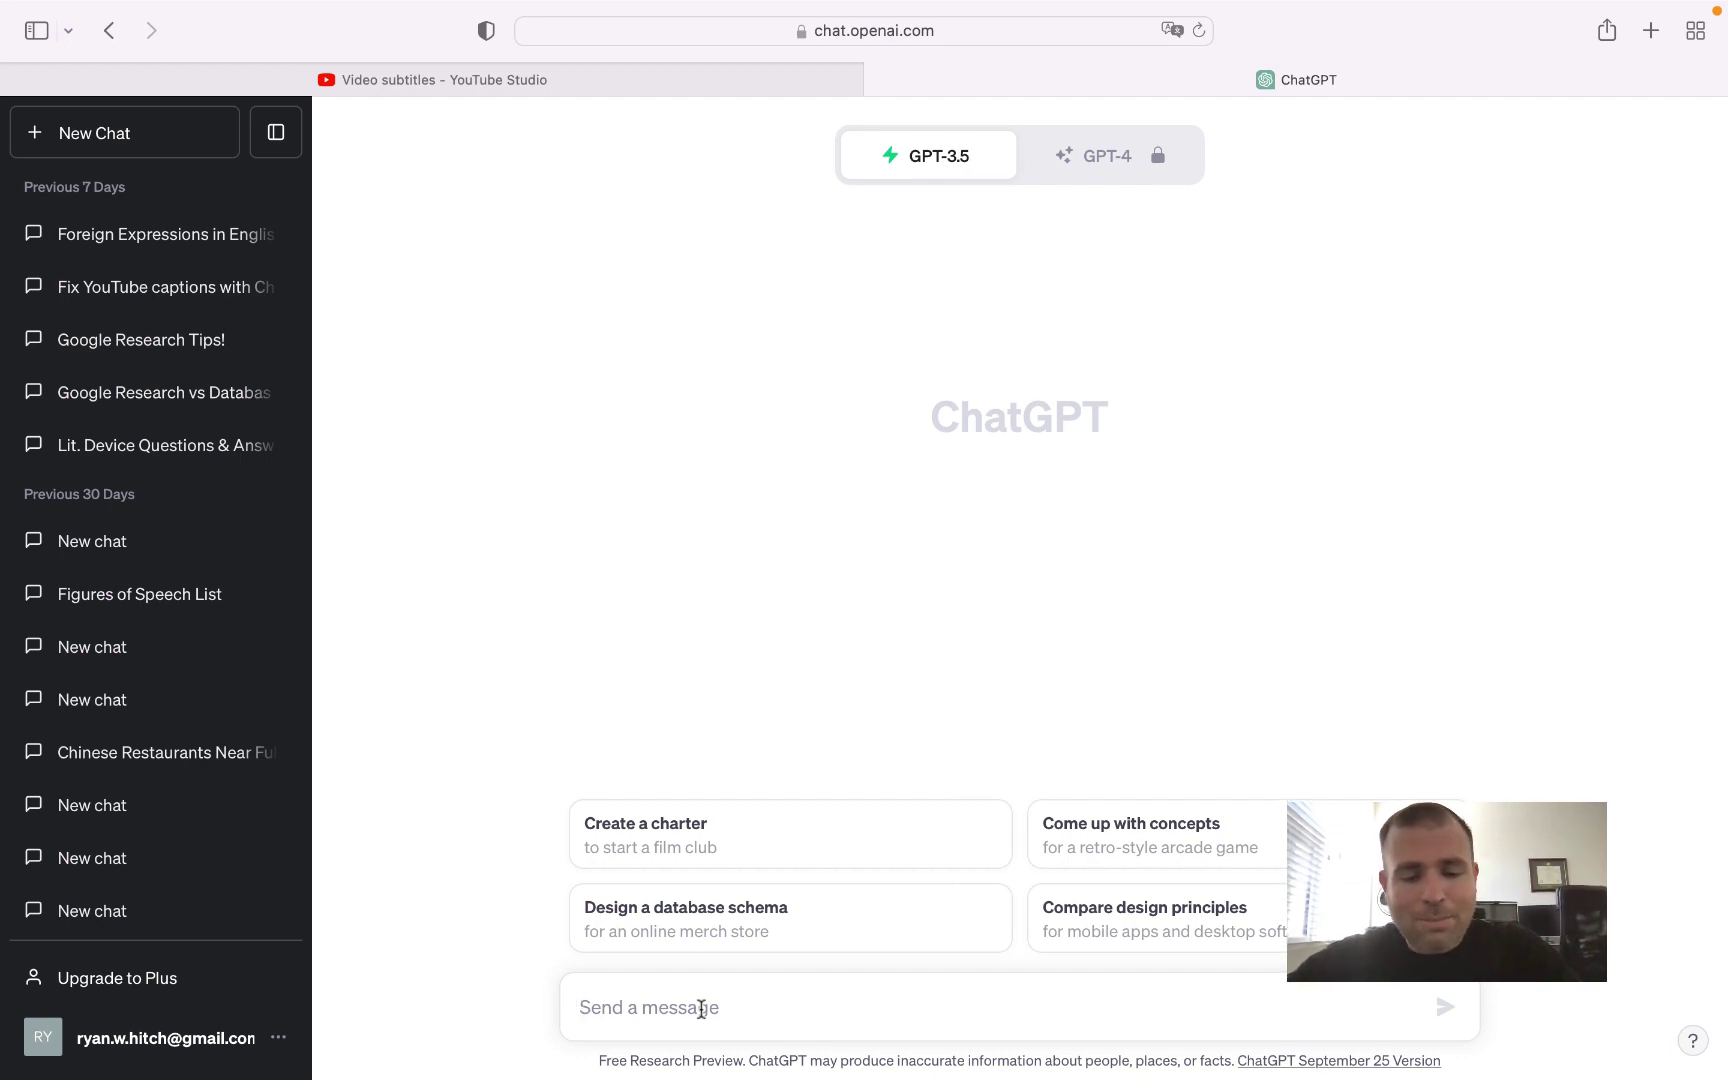
text(fix for rs)
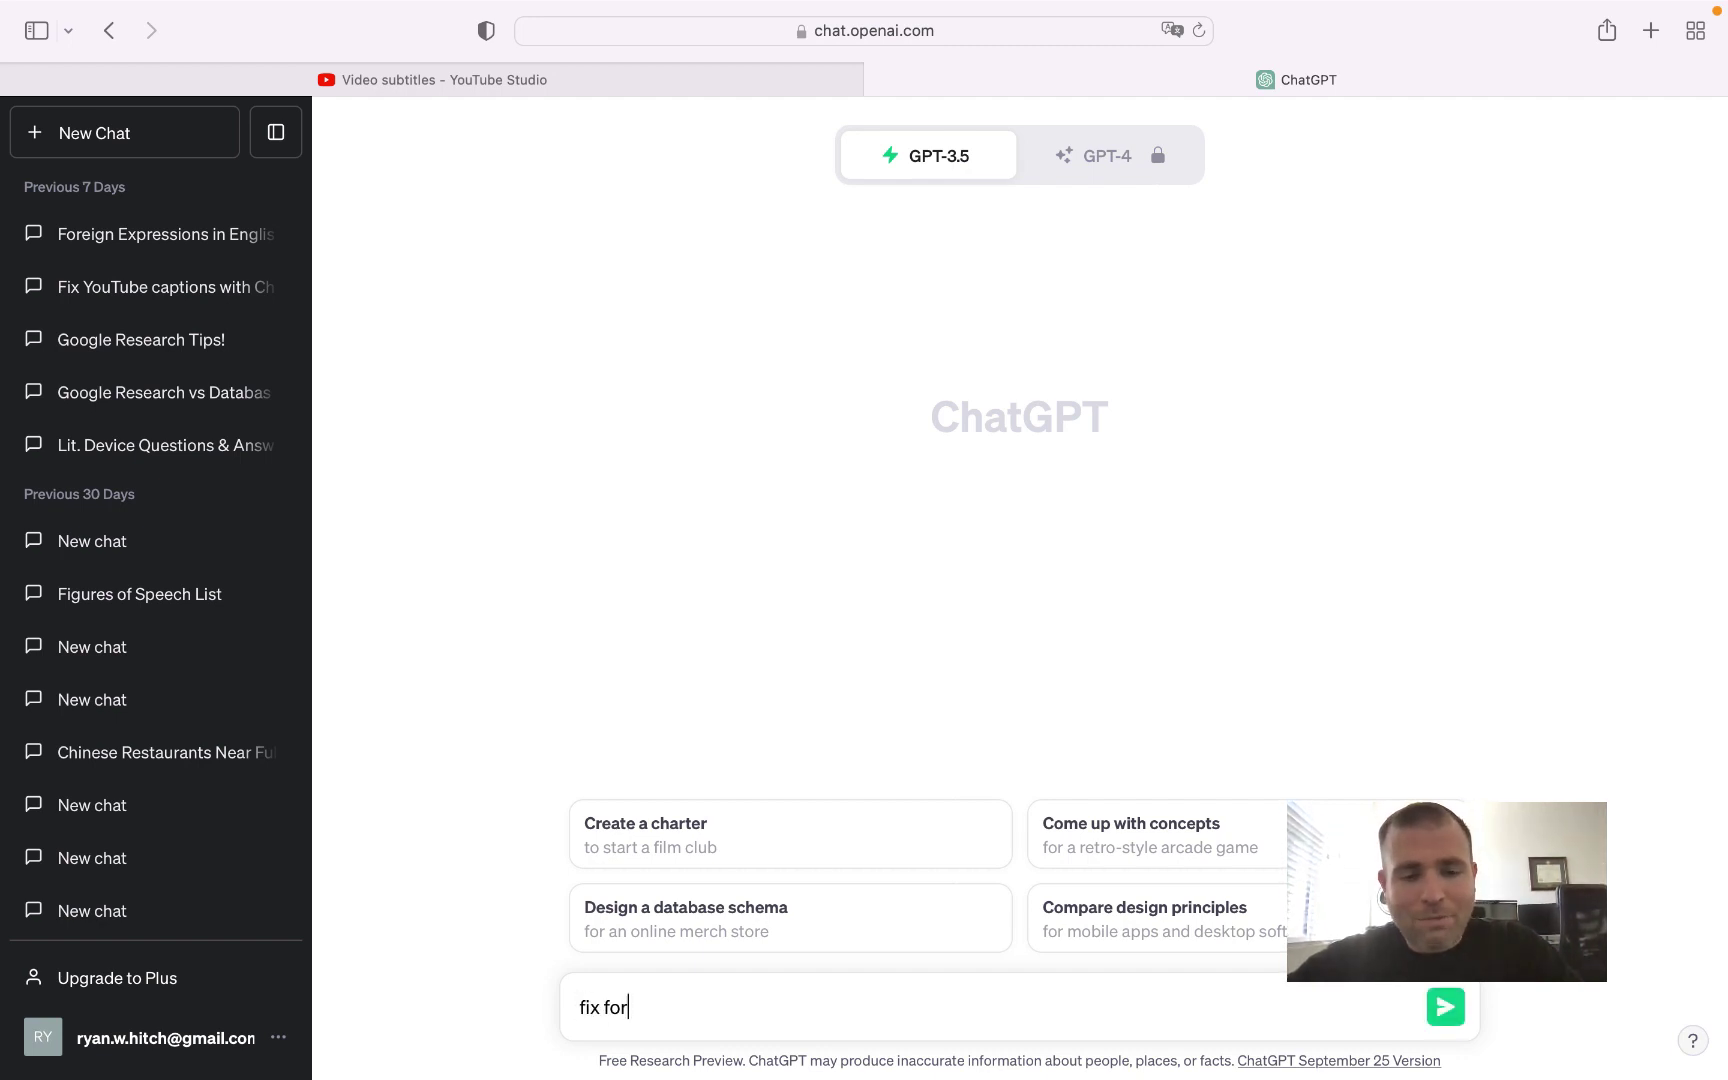
key(BackSpace)
key(BackSpace)
text(spelling and g)
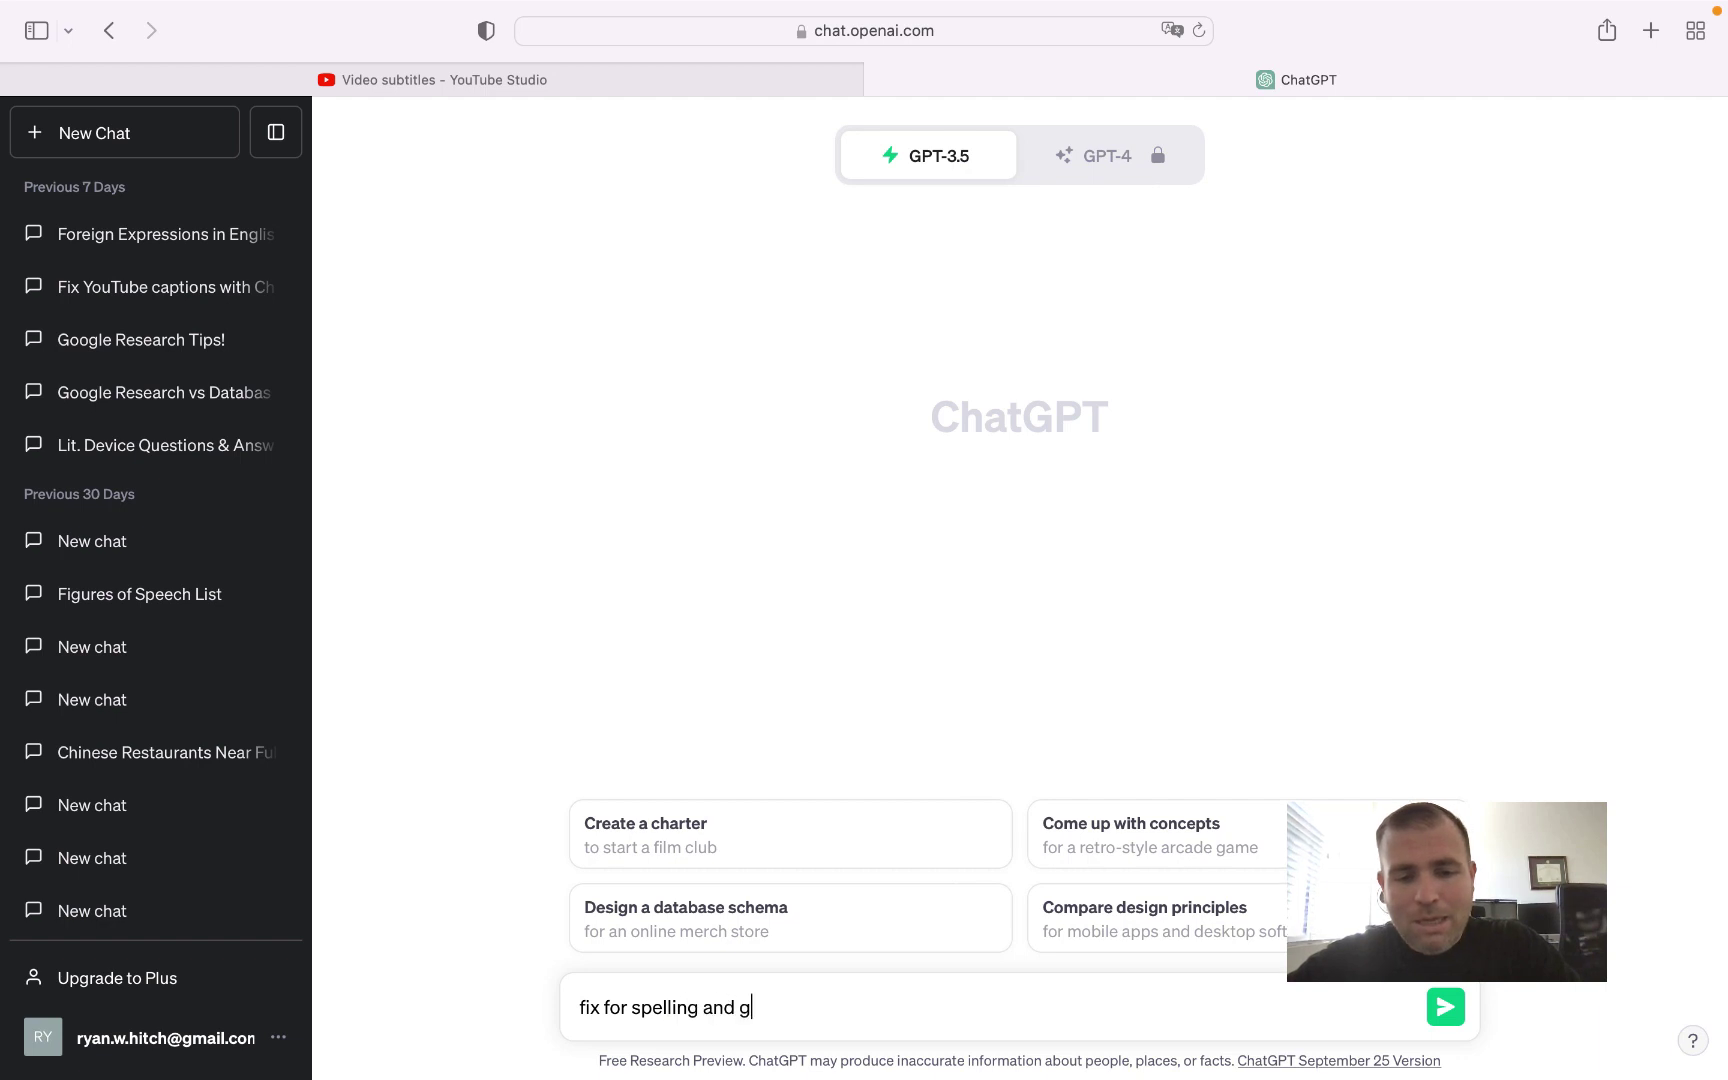
key(BackSpace)
text(pu)
text(nctuation:)
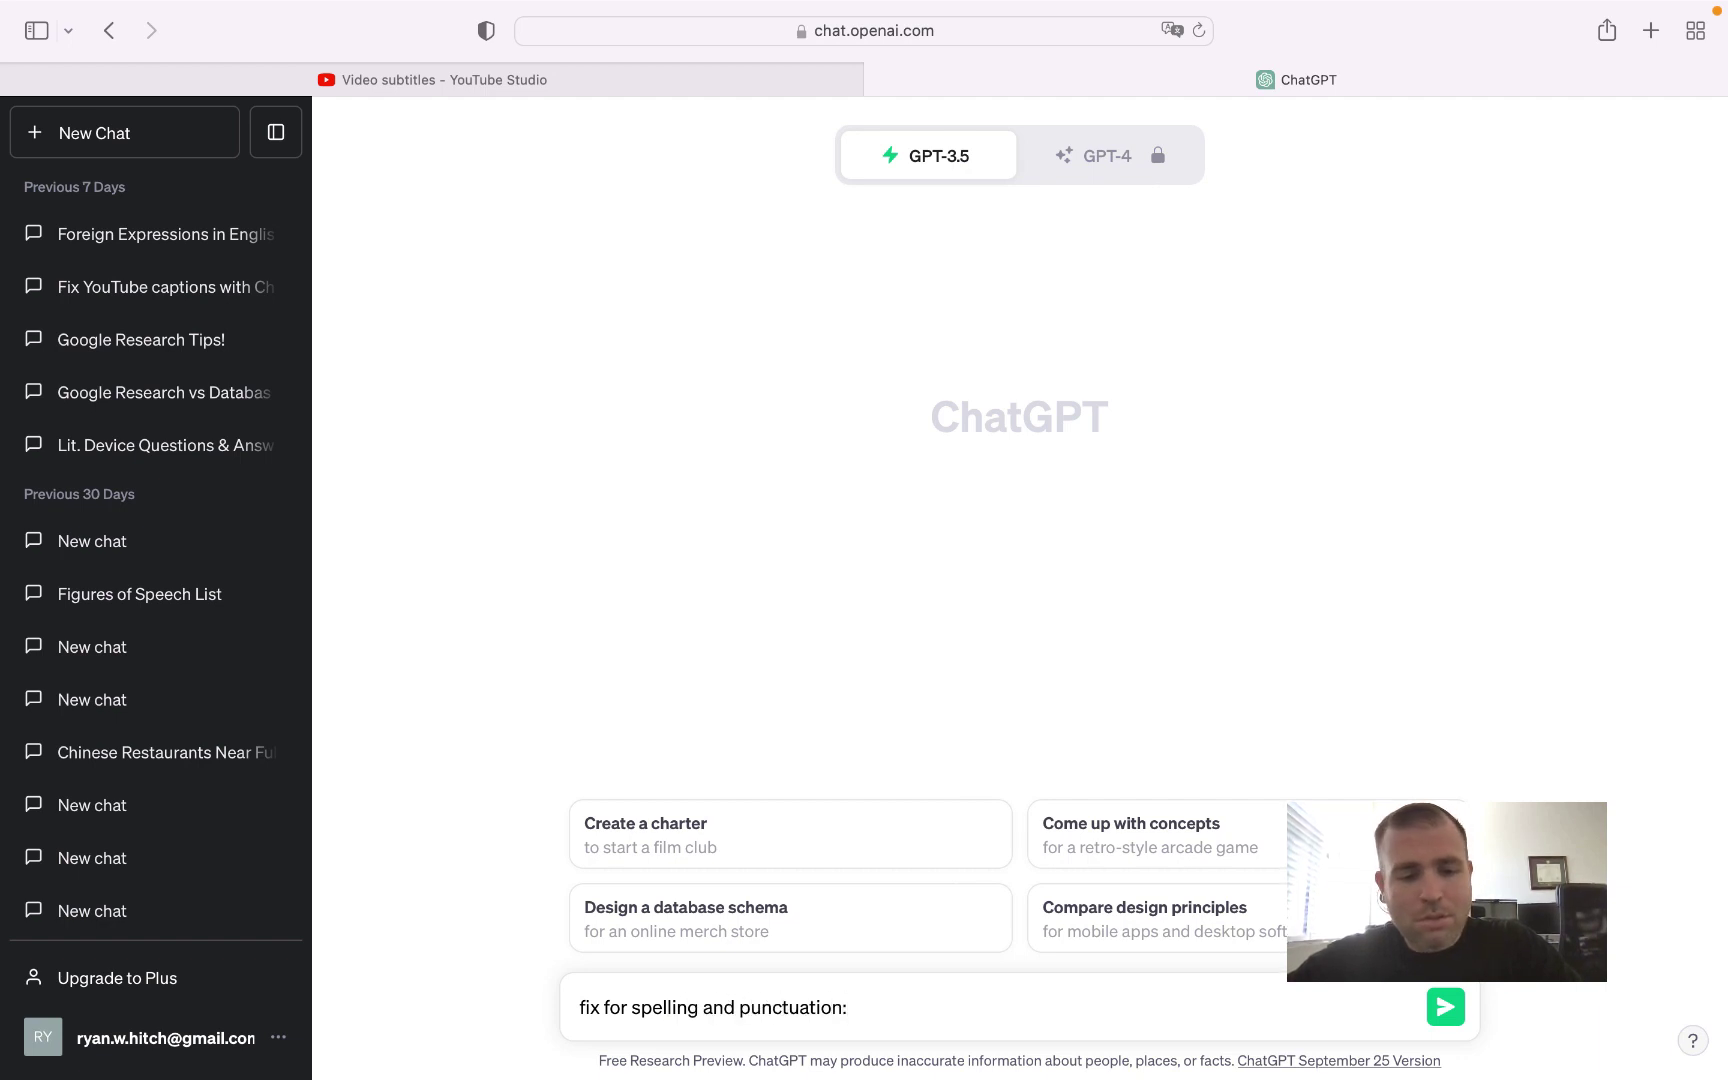
key(super+v)
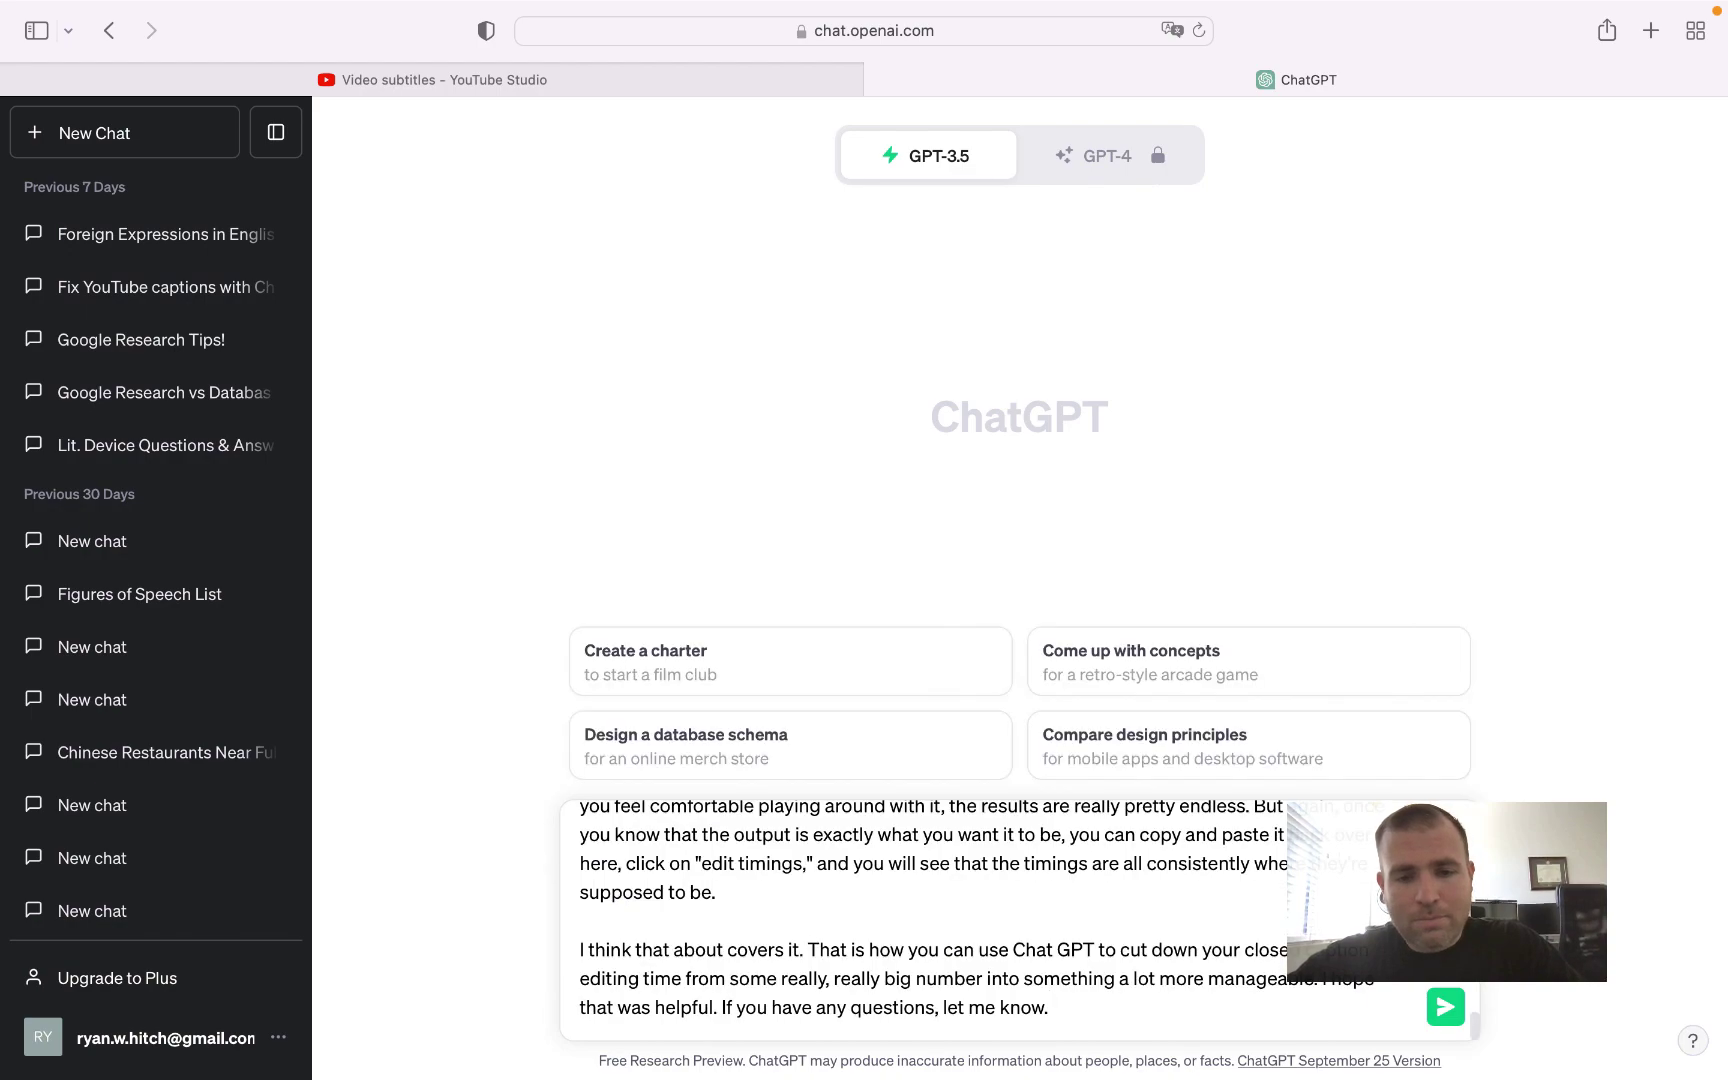
key(Return)
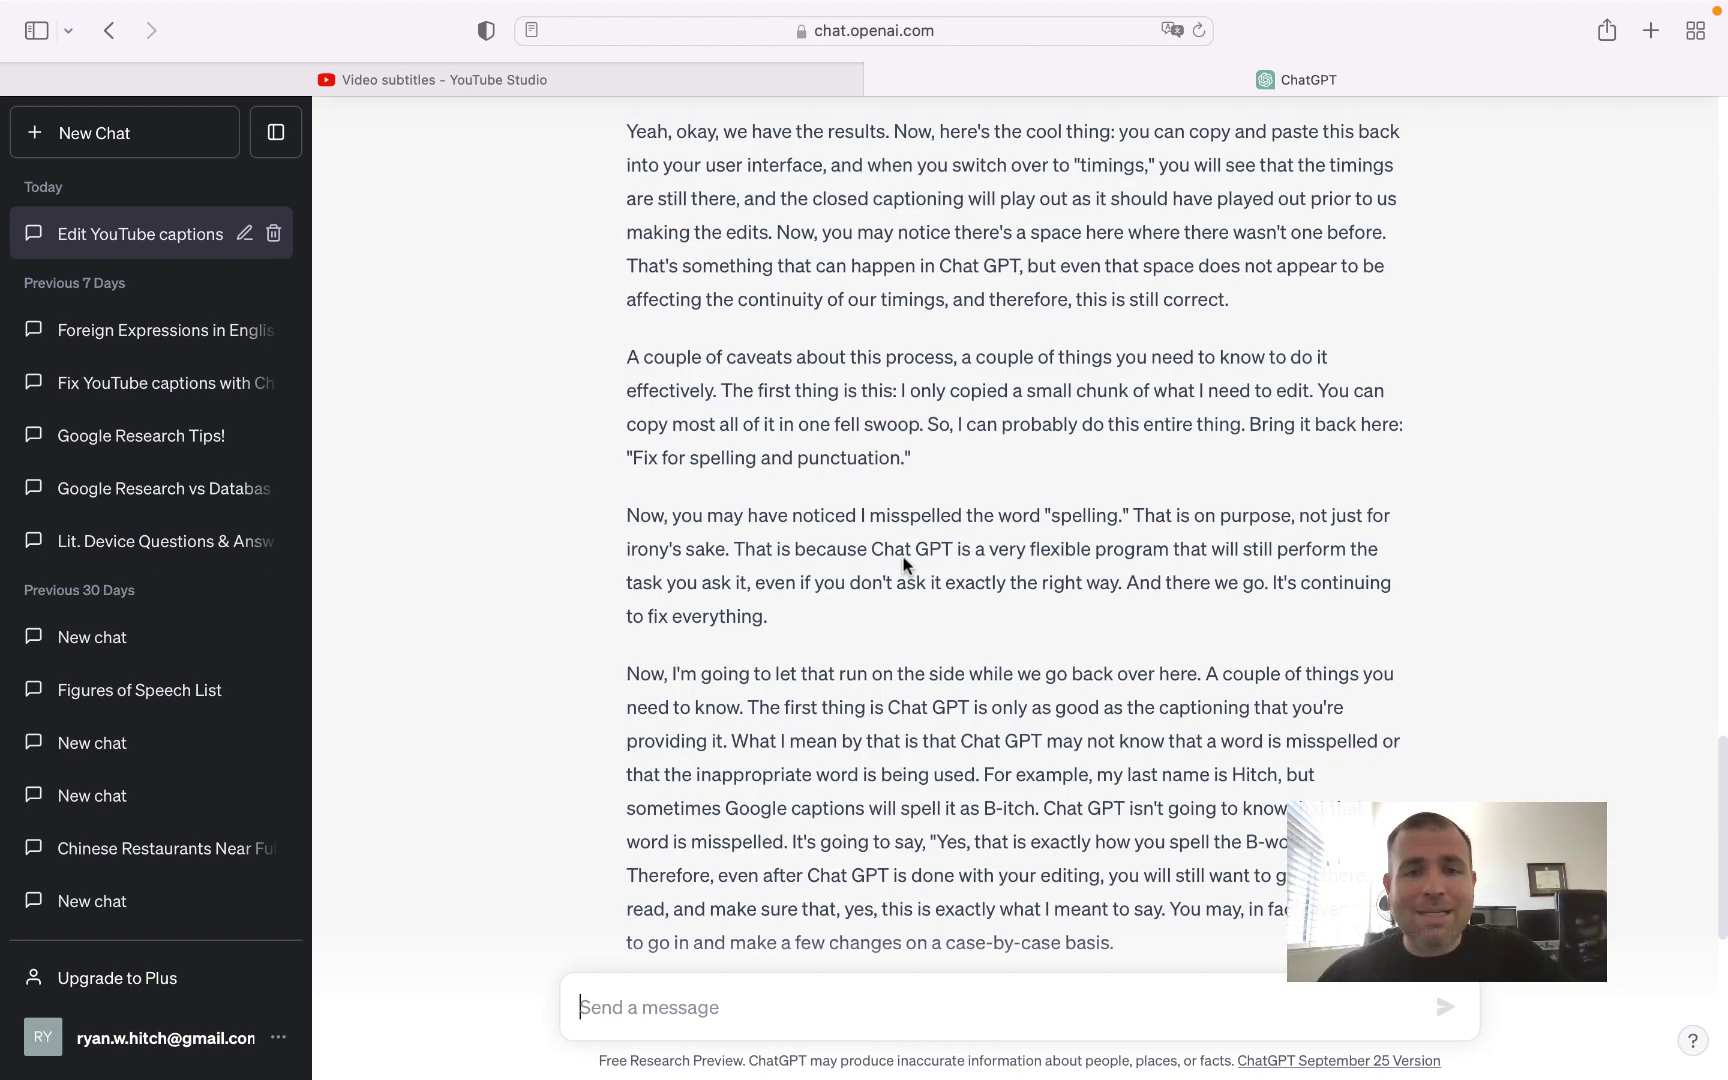
Select and copy ChatGPT's complete corrected transcript, from its opening greeting to the closing line.
scroll(905, 565, up, 10)
scroll(905, 565, up, 13)
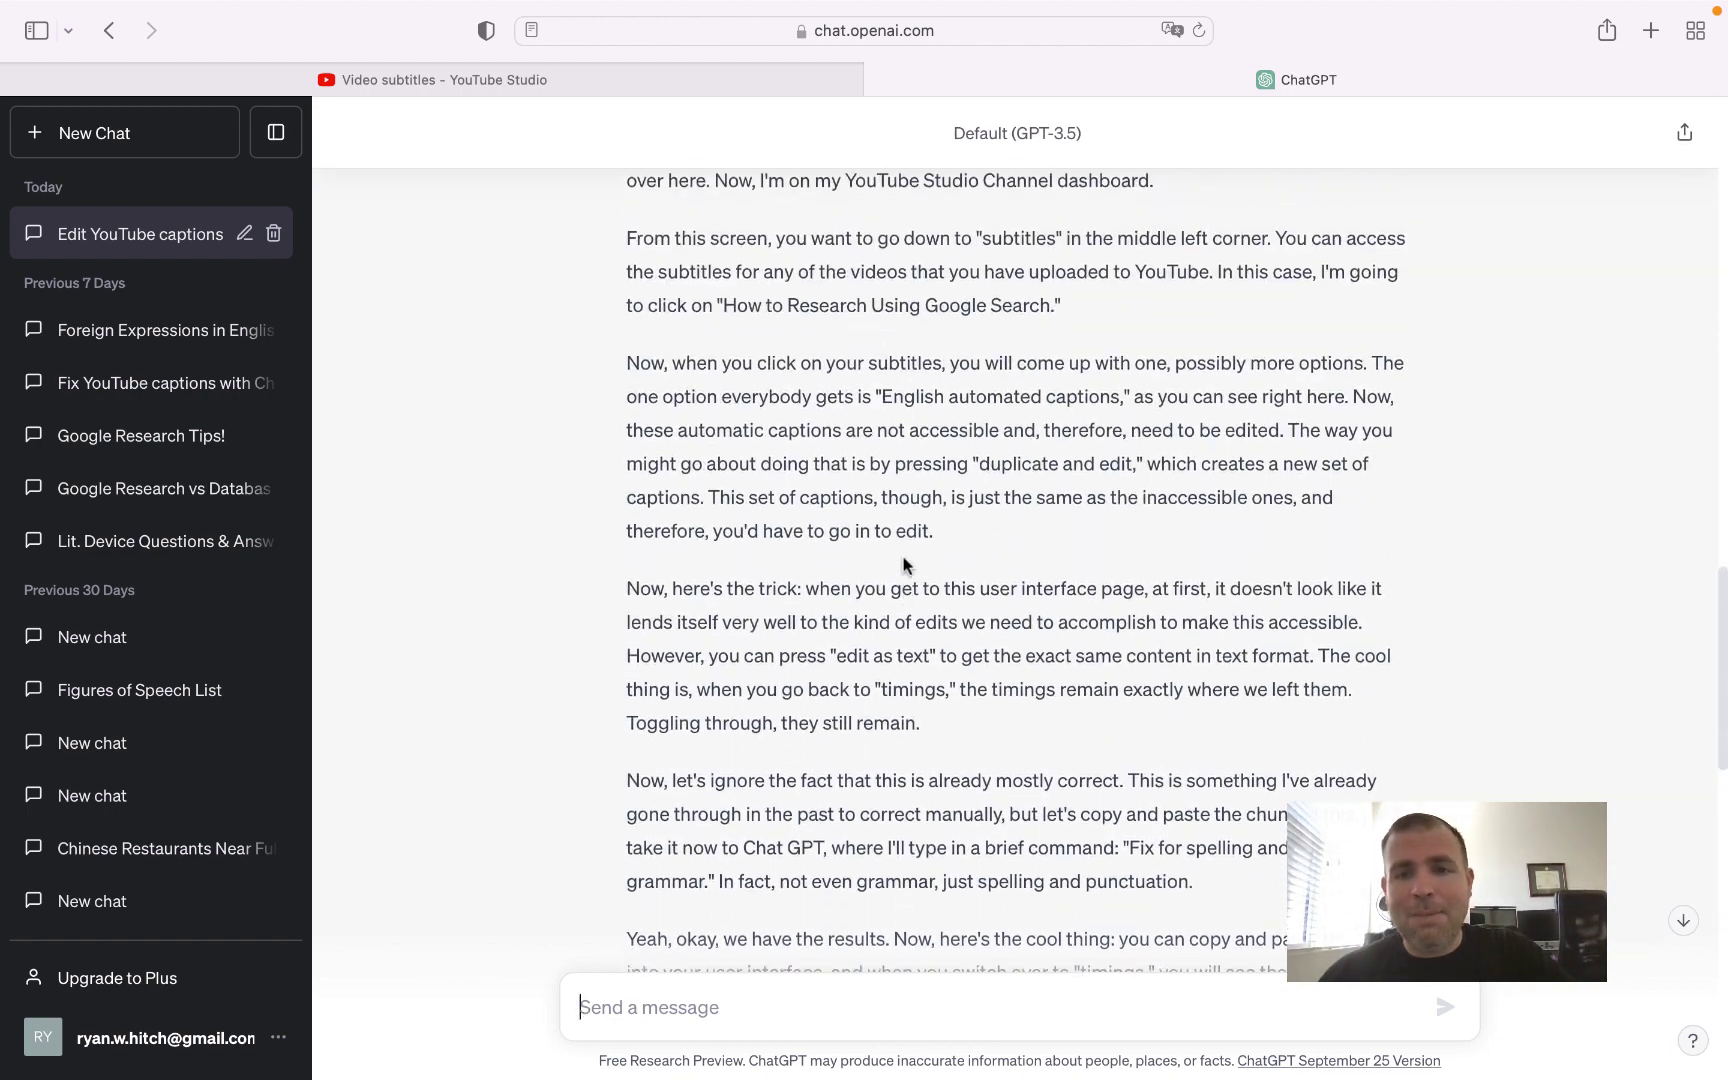
scroll(903, 565, down, 4)
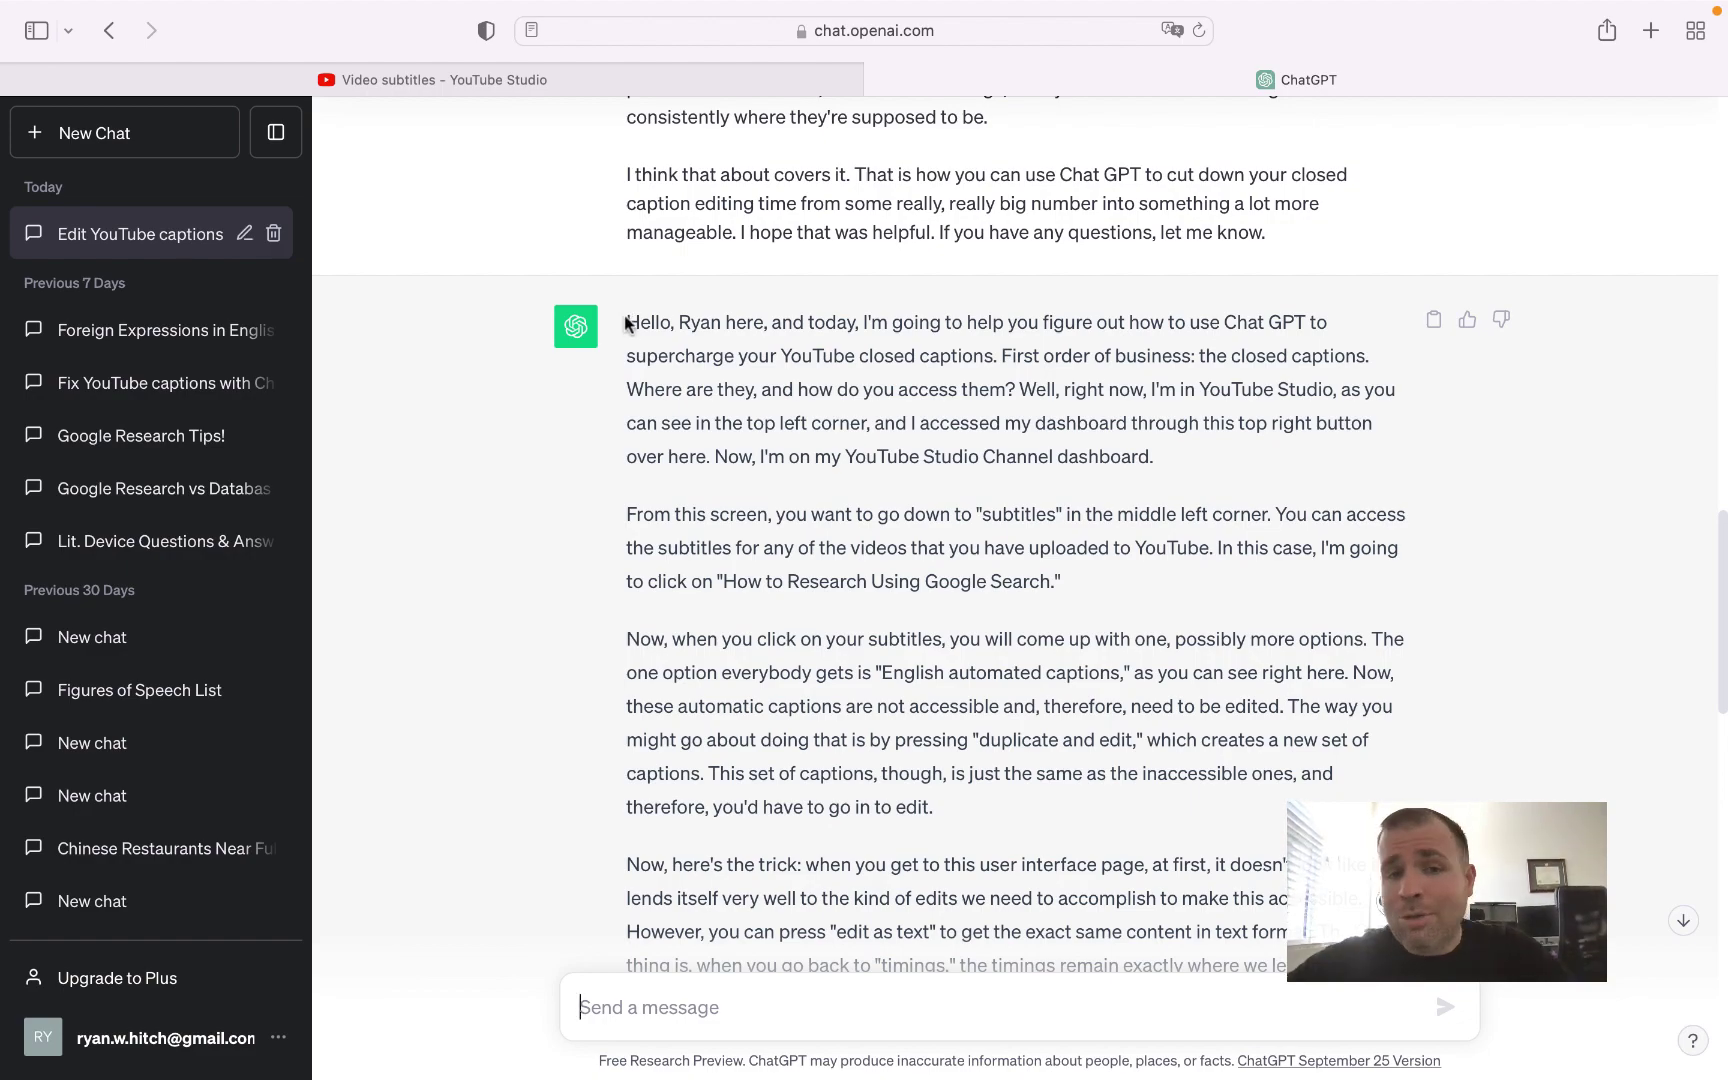
drag(626, 323, 1277, 818)
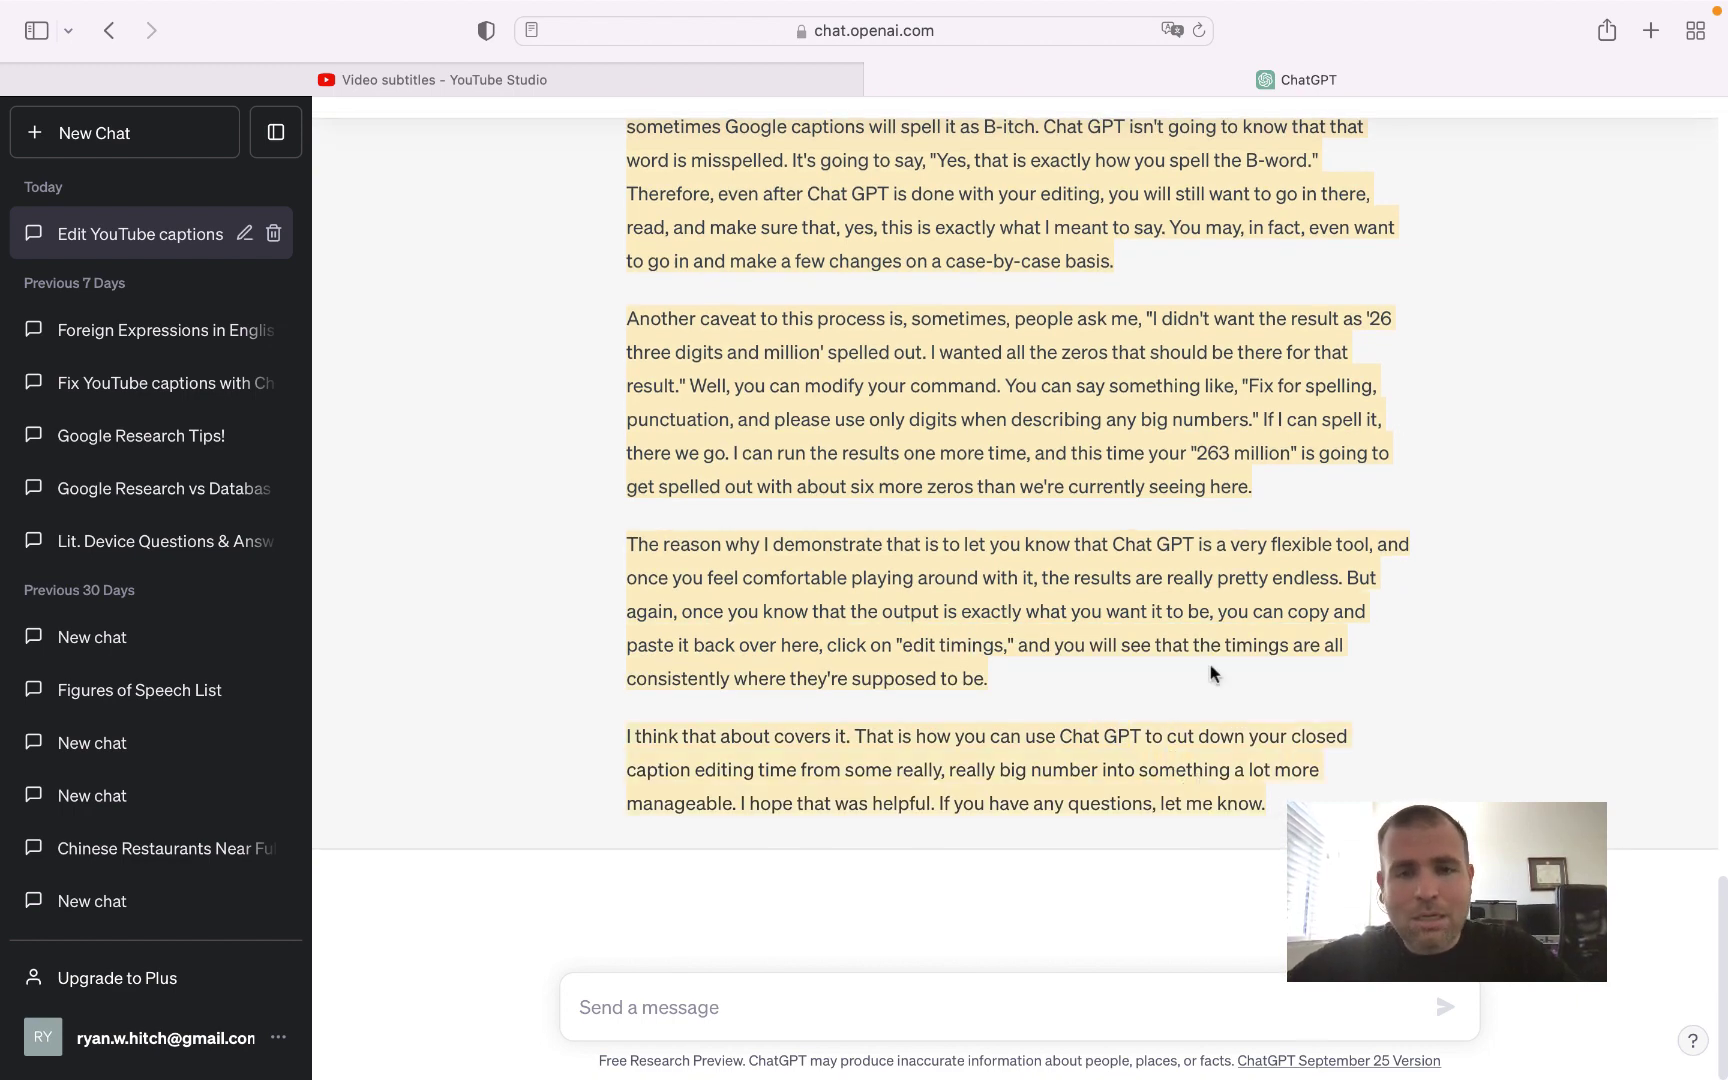
Switch back to YouTube Studio, replace the whole caption text with the corrected transcript, and check the caption timings.
click(680, 82)
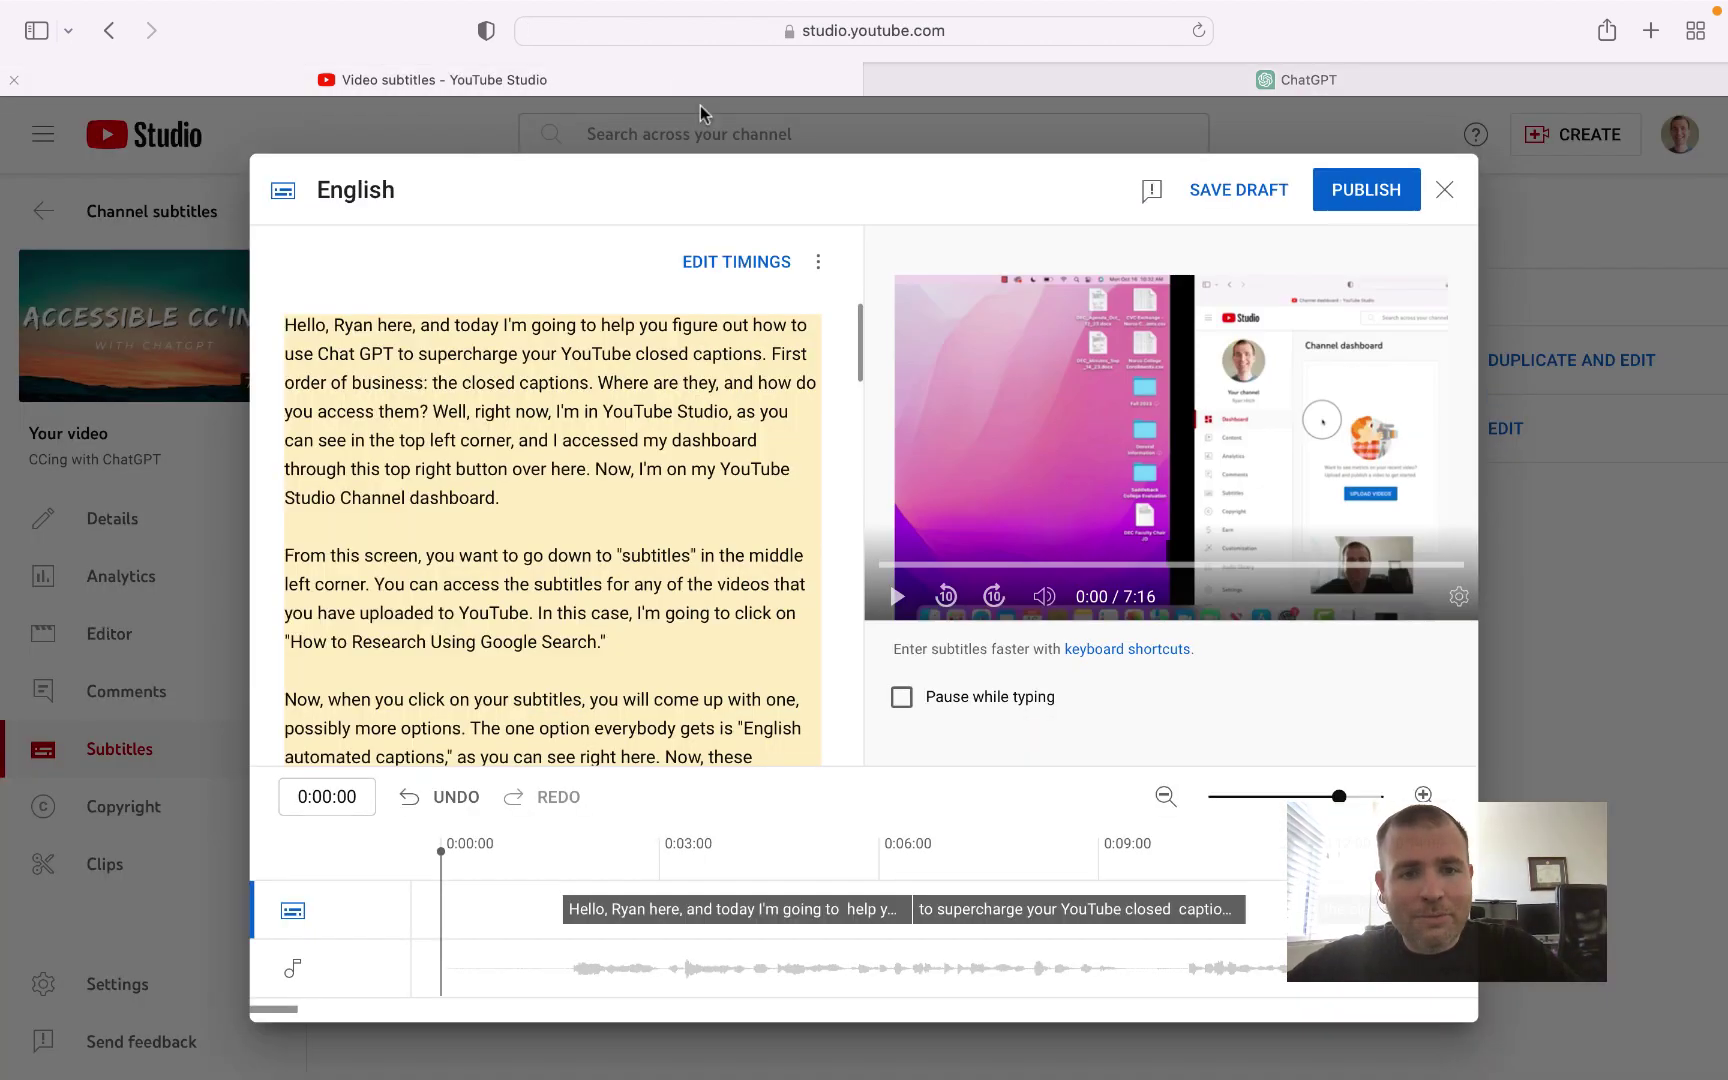
key(super+v)
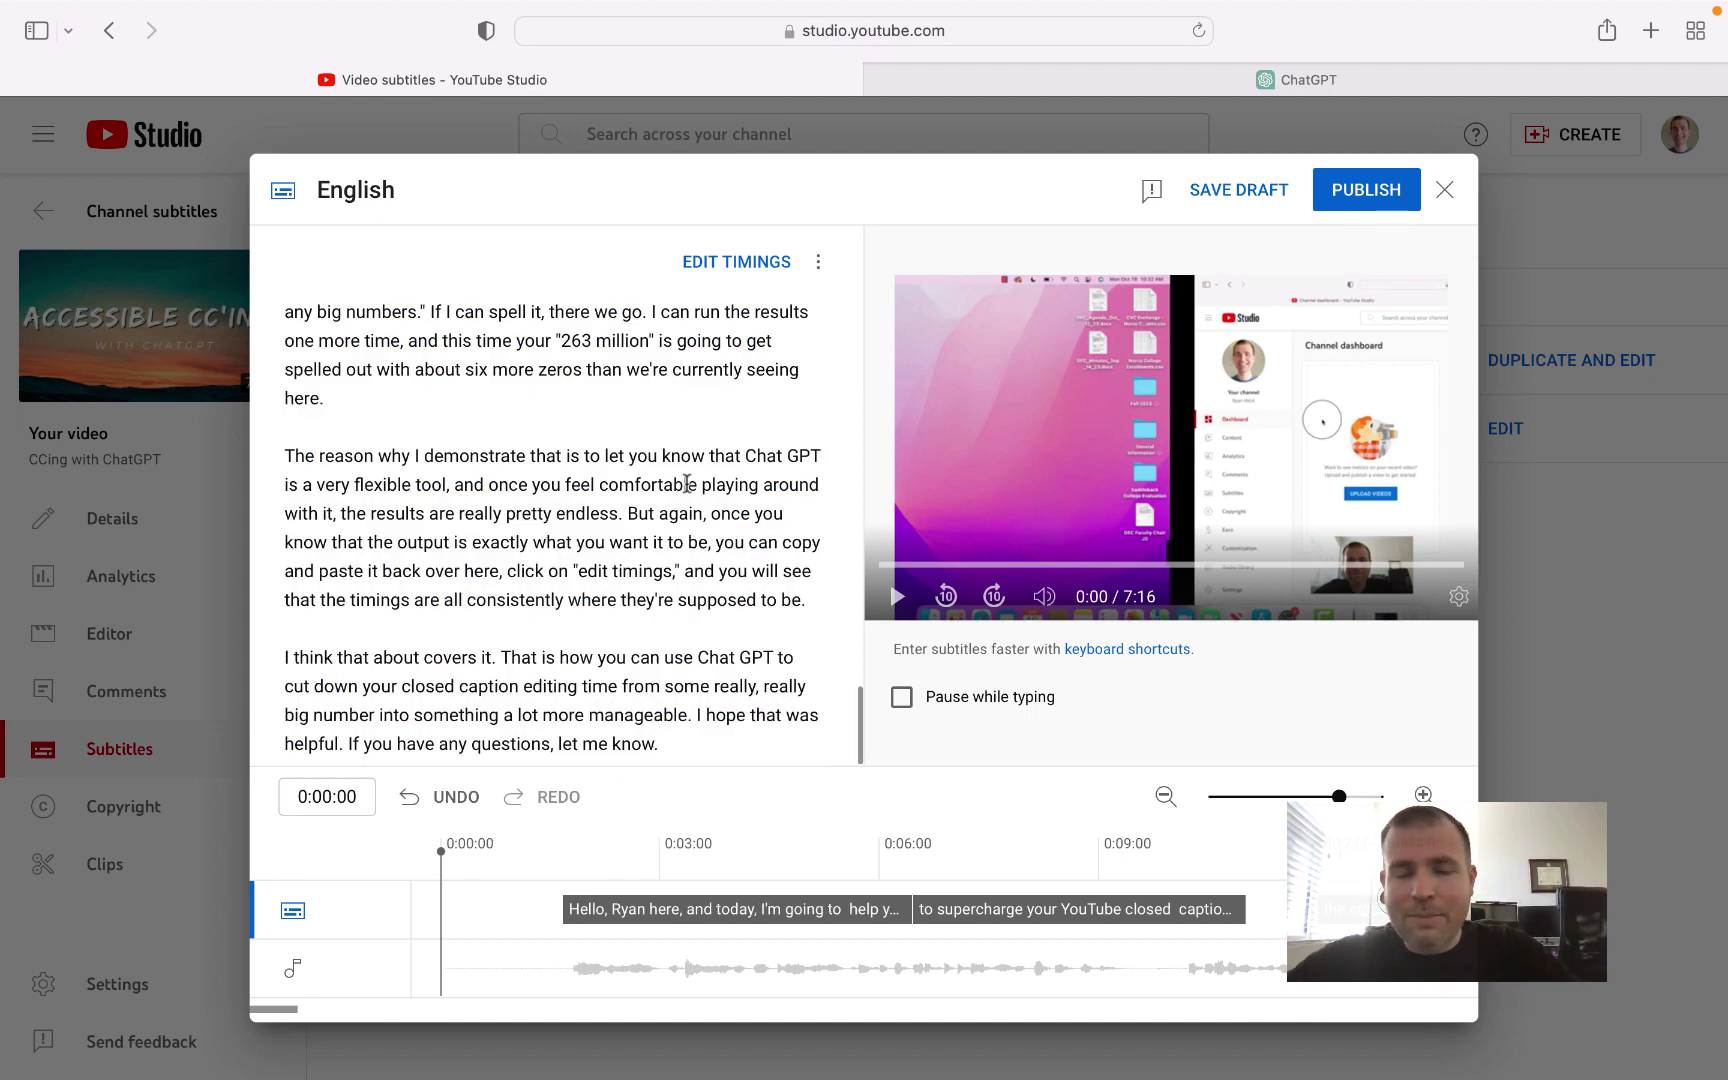
click(725, 266)
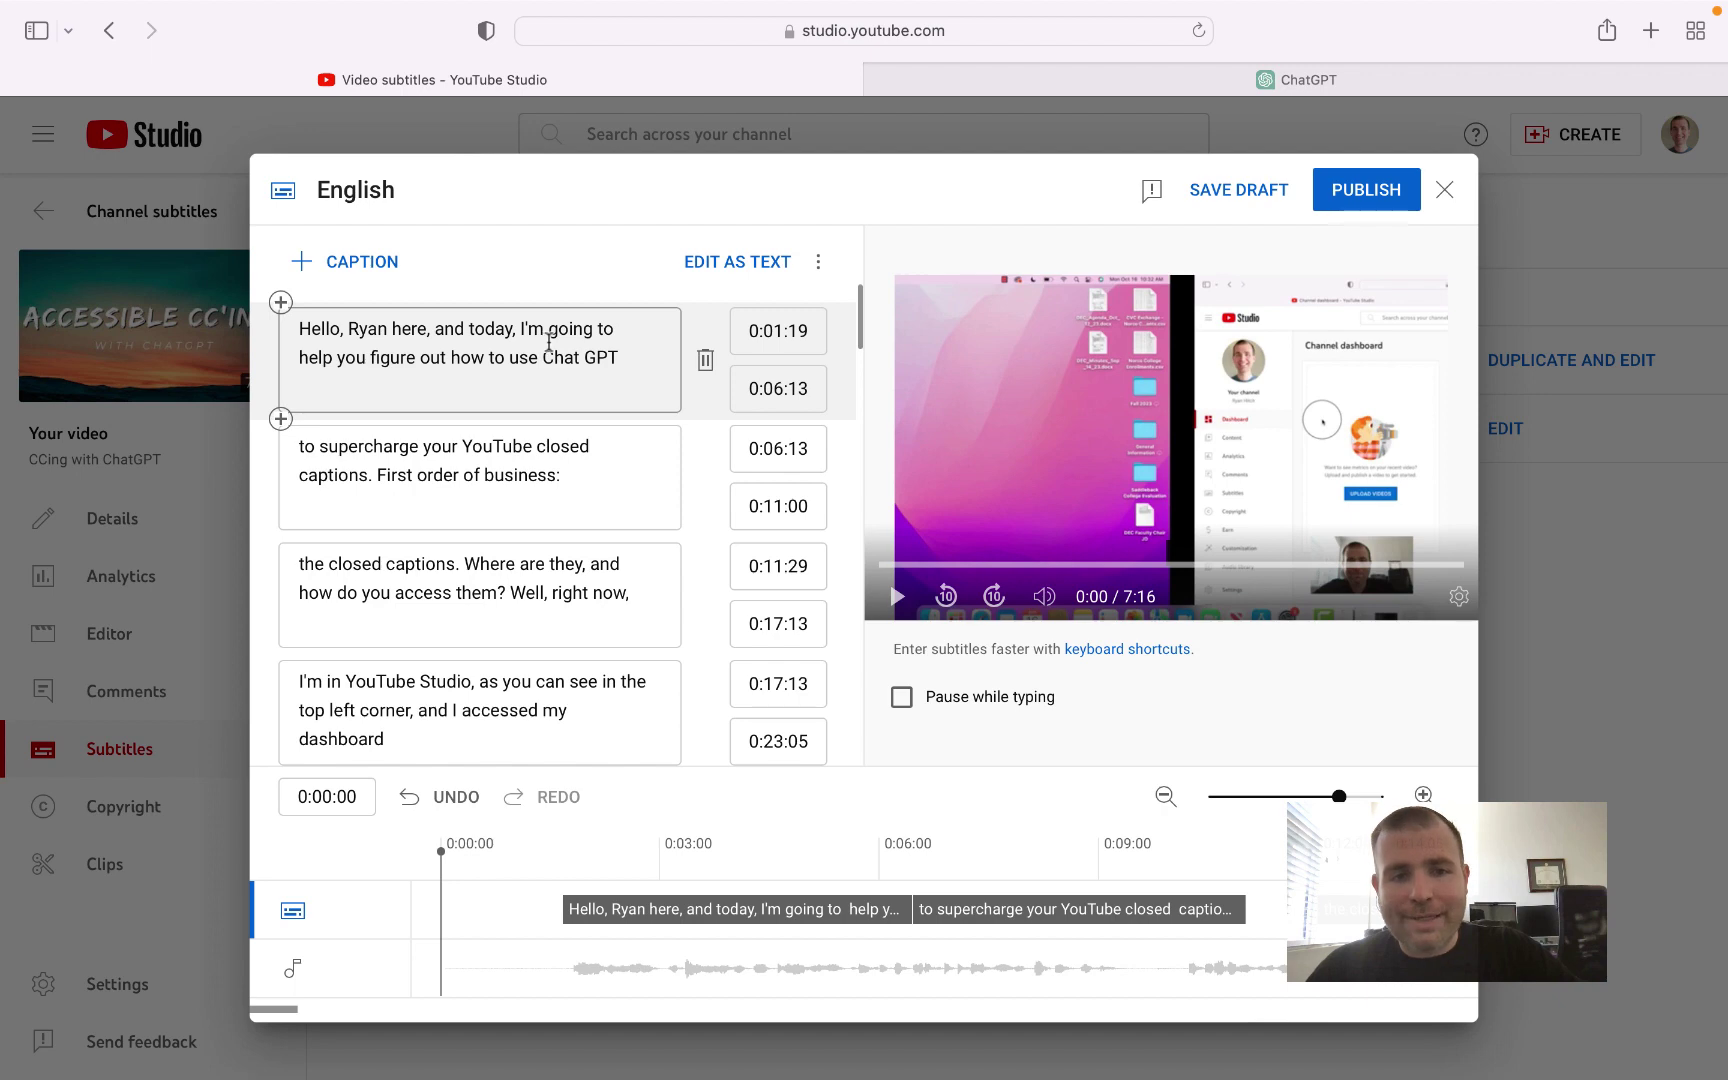
click(736, 270)
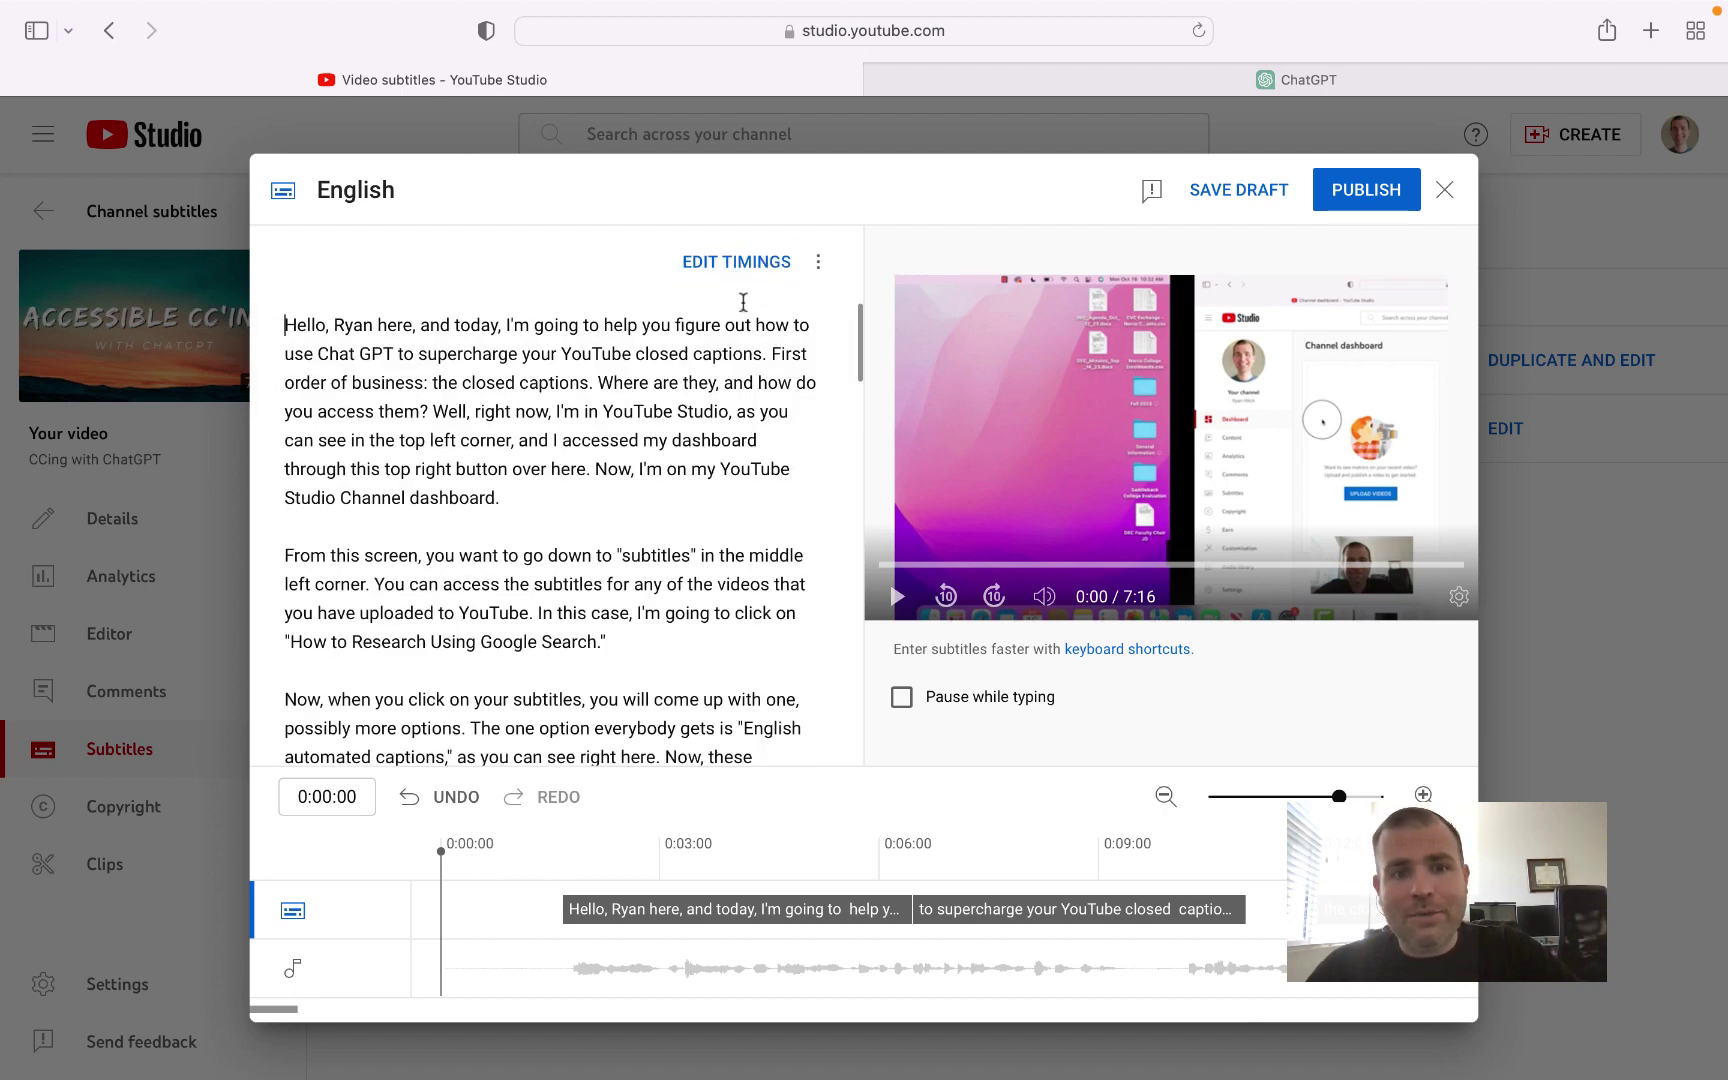
Switch to ChatGPT and examine how the number "263 million" is written in the corrected transcript.
click(940, 78)
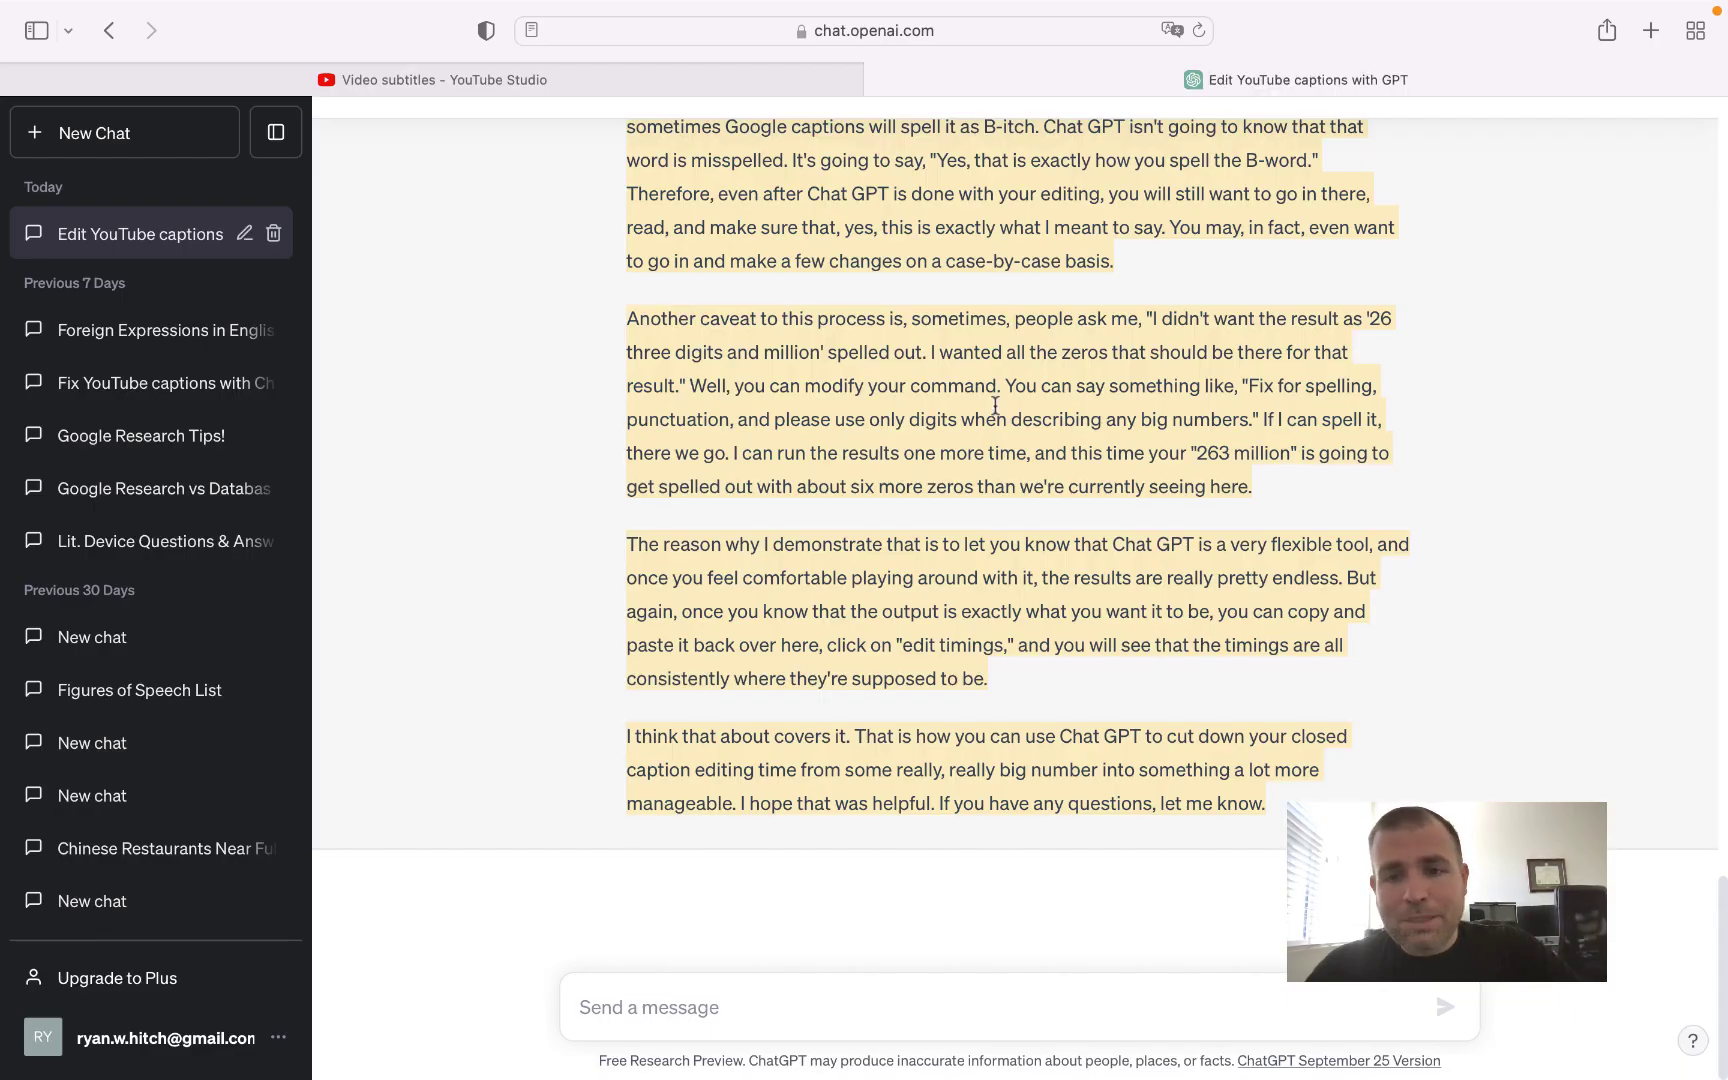
scroll(995, 405, up, 2)
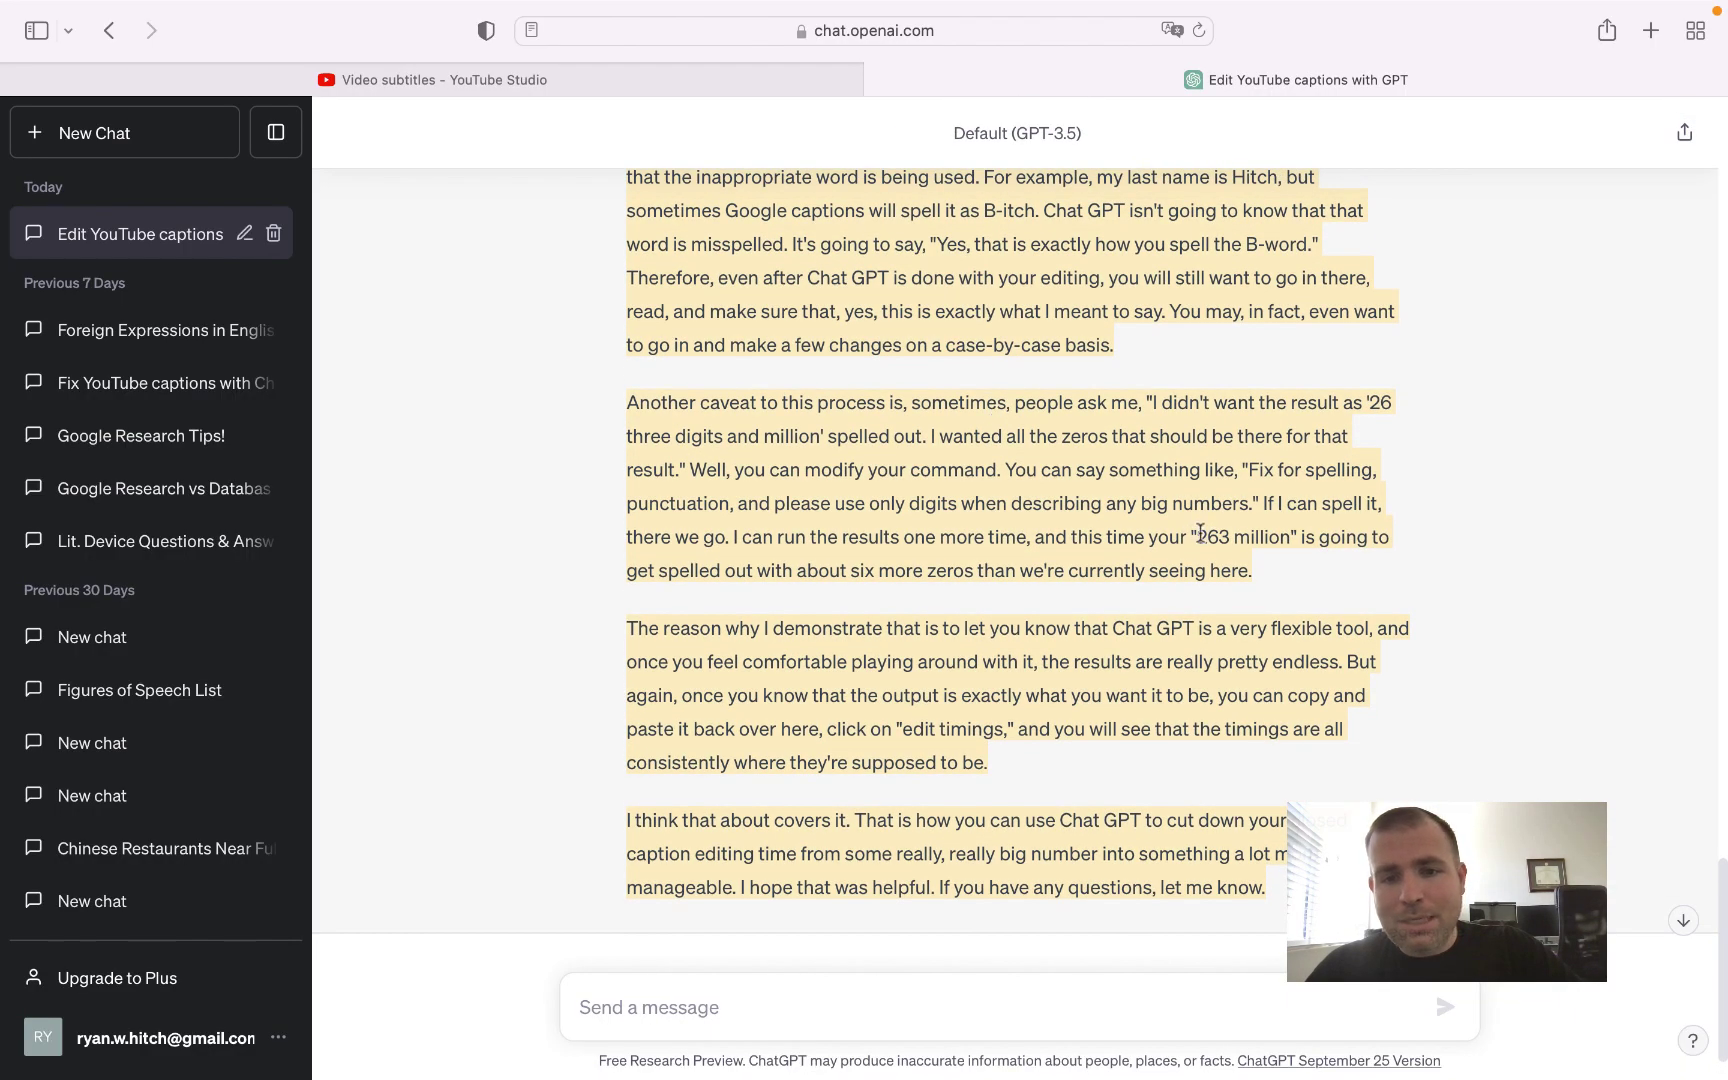
click(1200, 532)
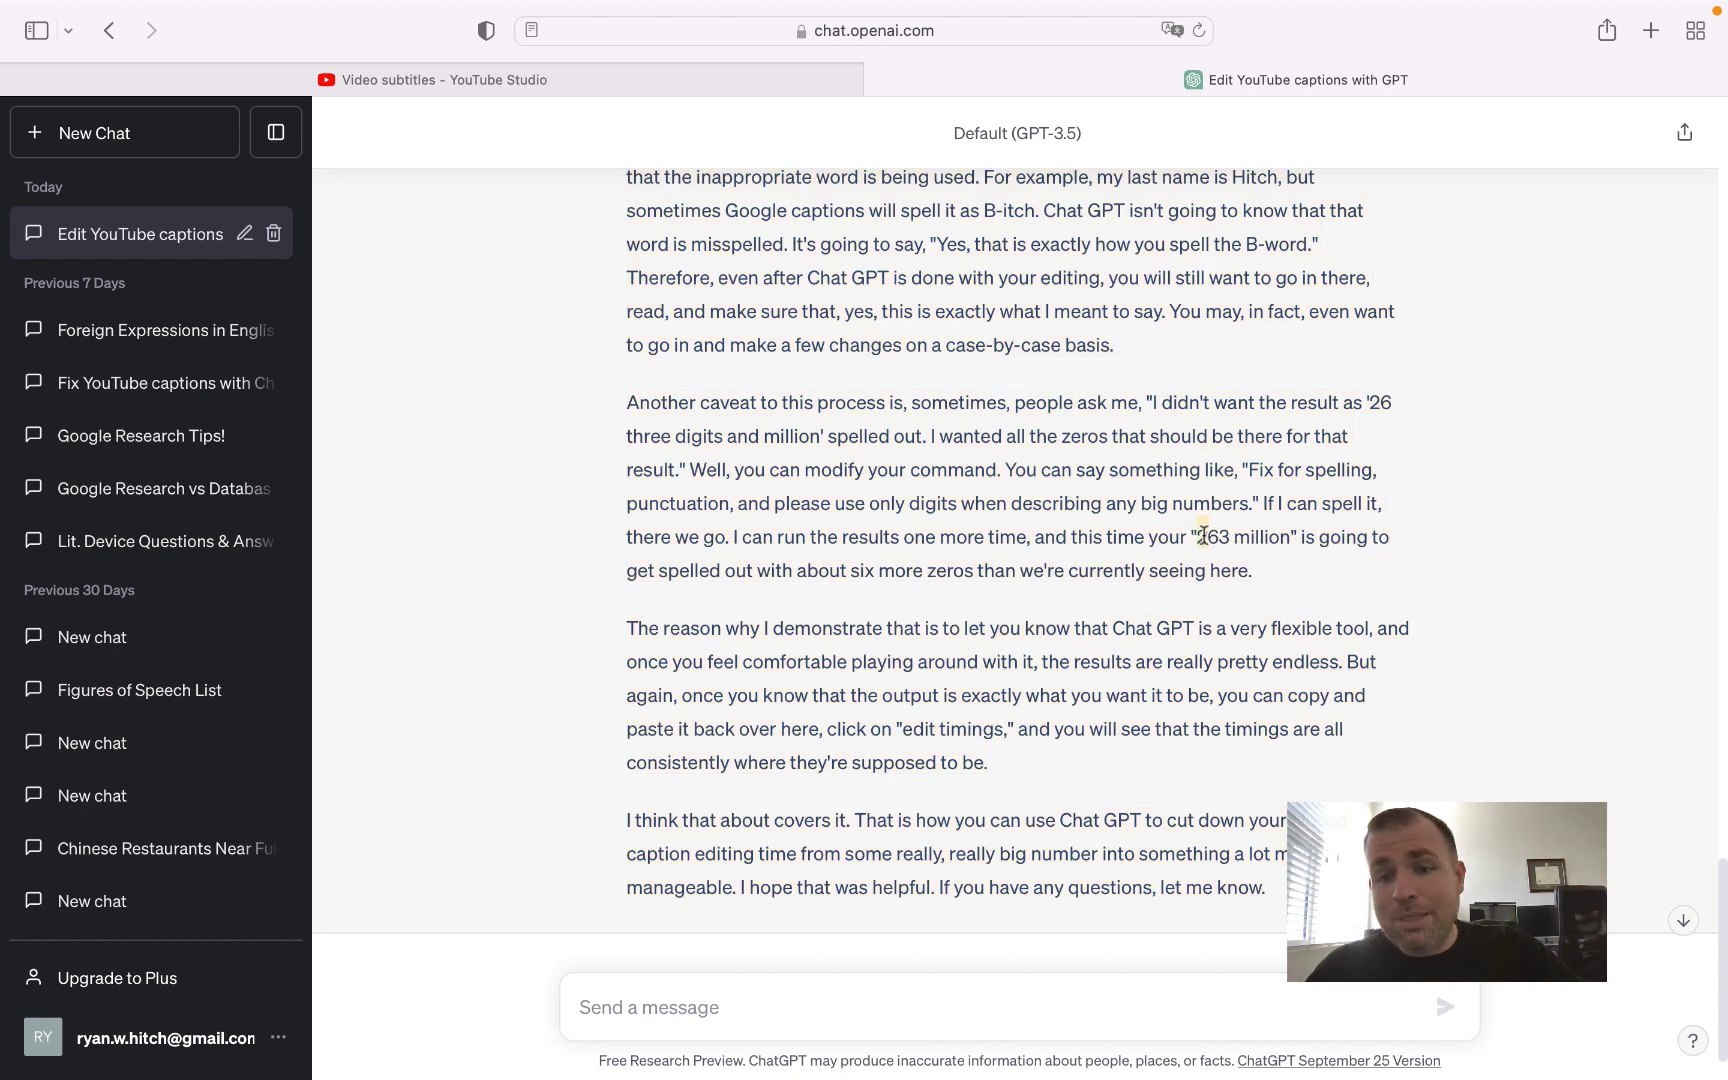
drag(1199, 535, 1288, 537)
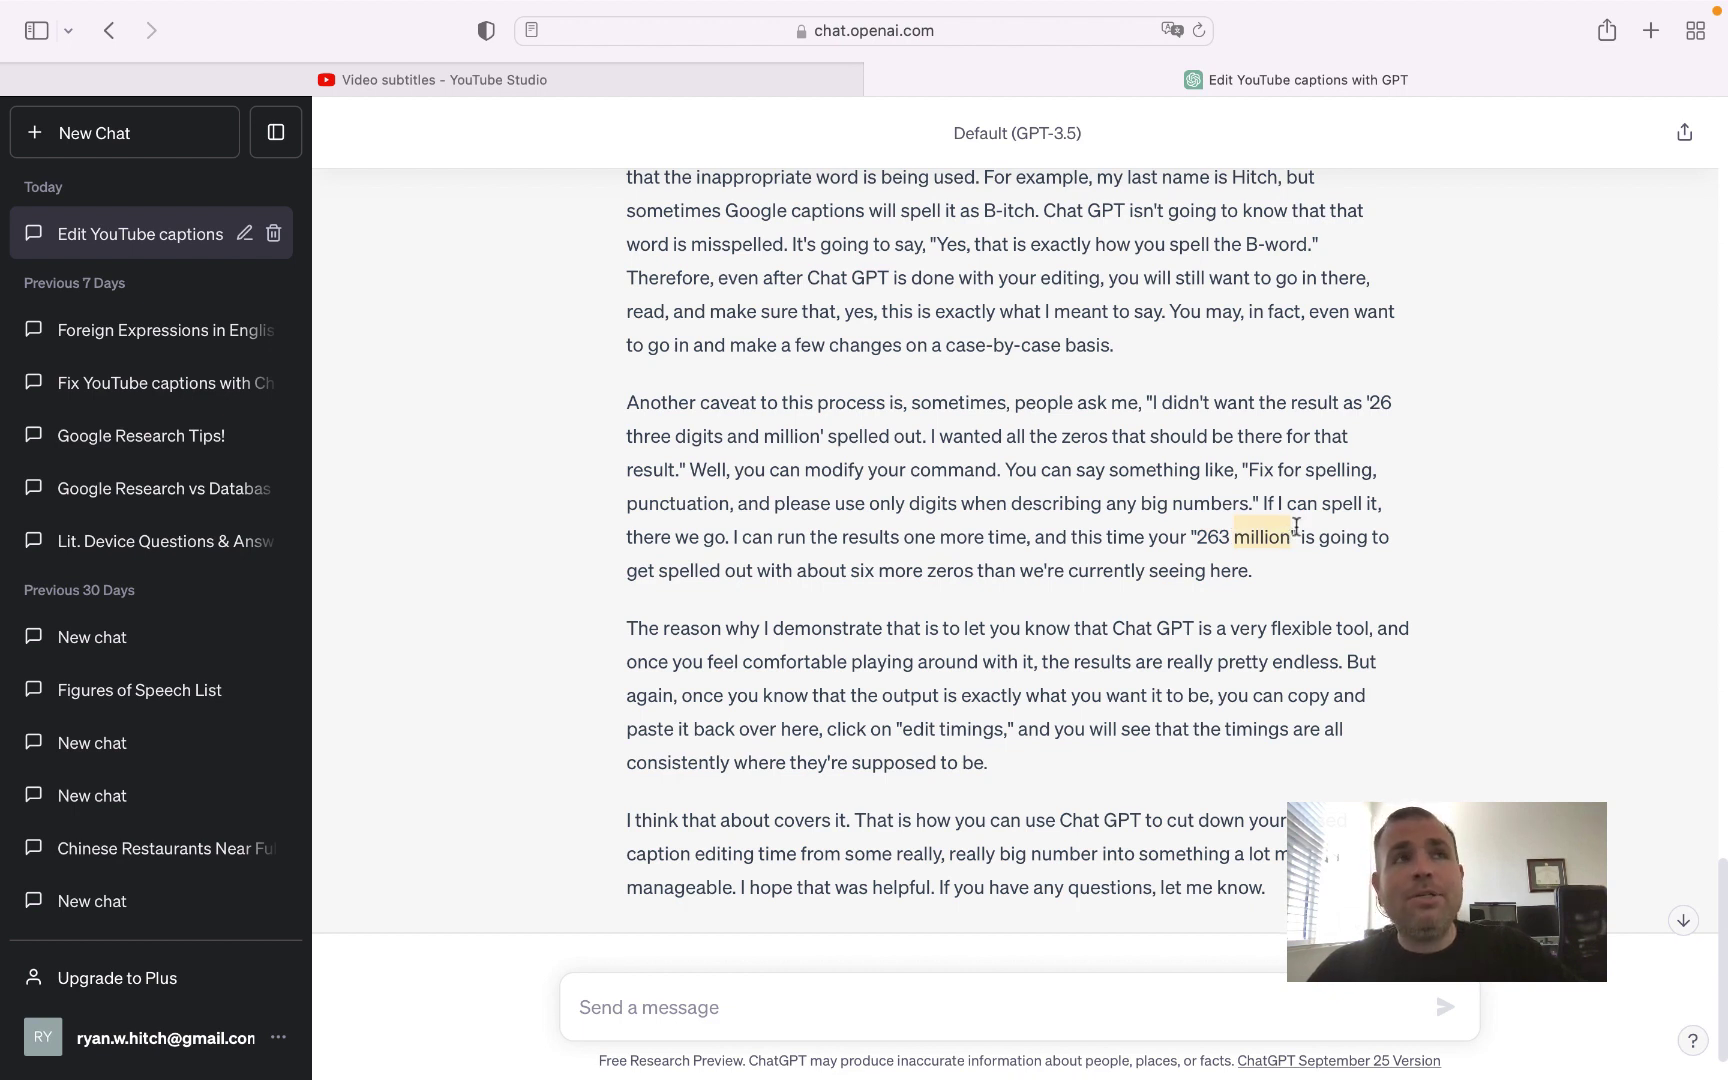
click(1437, 503)
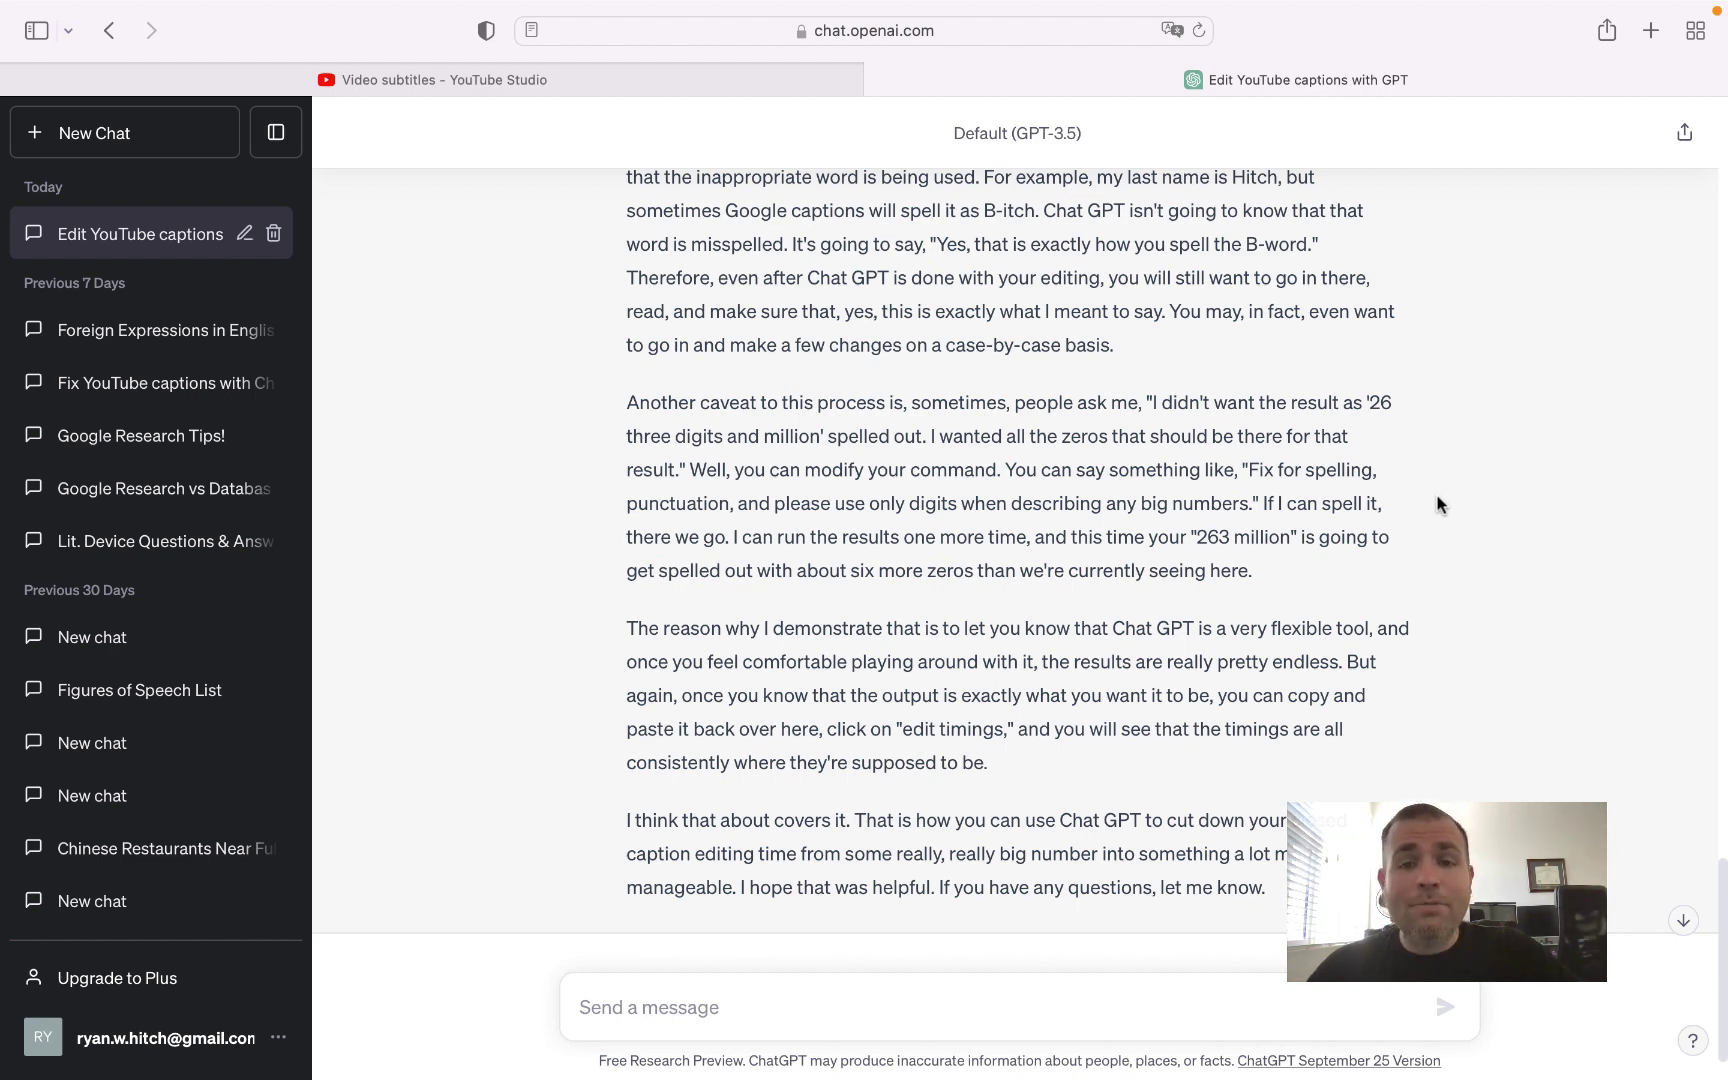
Draft the ChatGPT prompt "fix for spelling and punctuation and spell out ALL numbers" without sending it.
scroll(1437, 503, down, 2)
click(929, 1021)
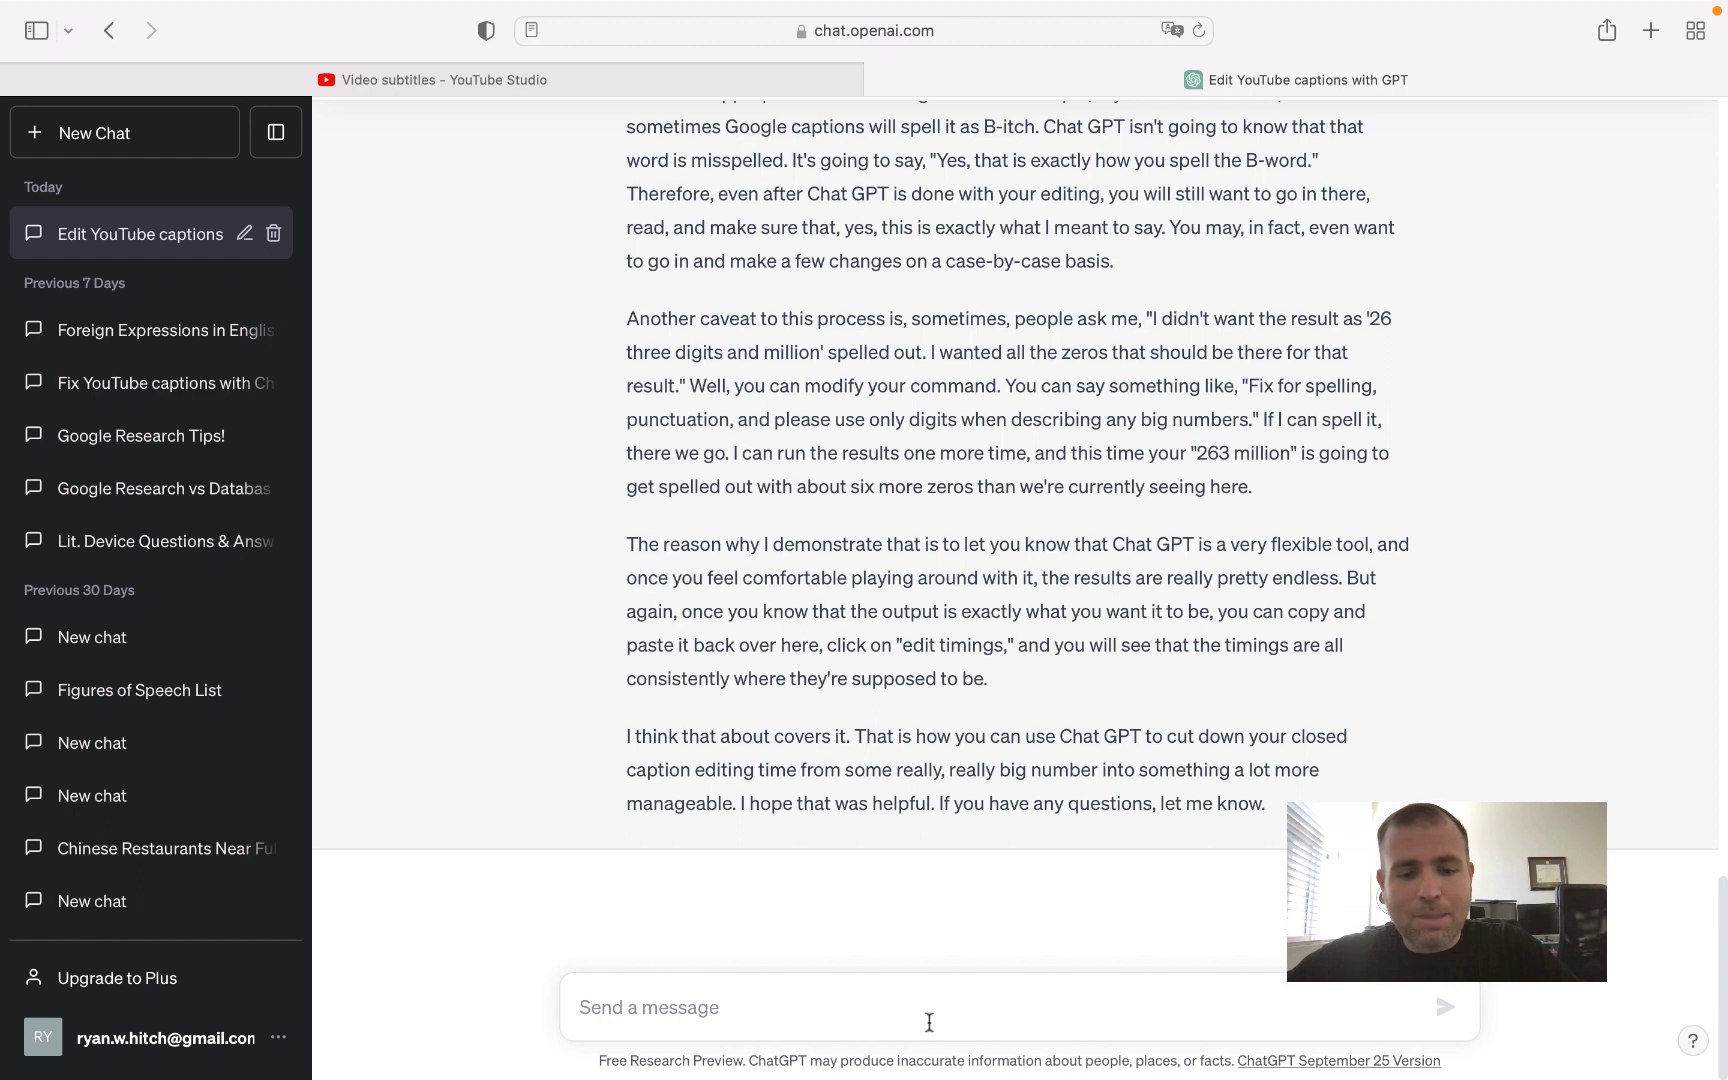
text(f)
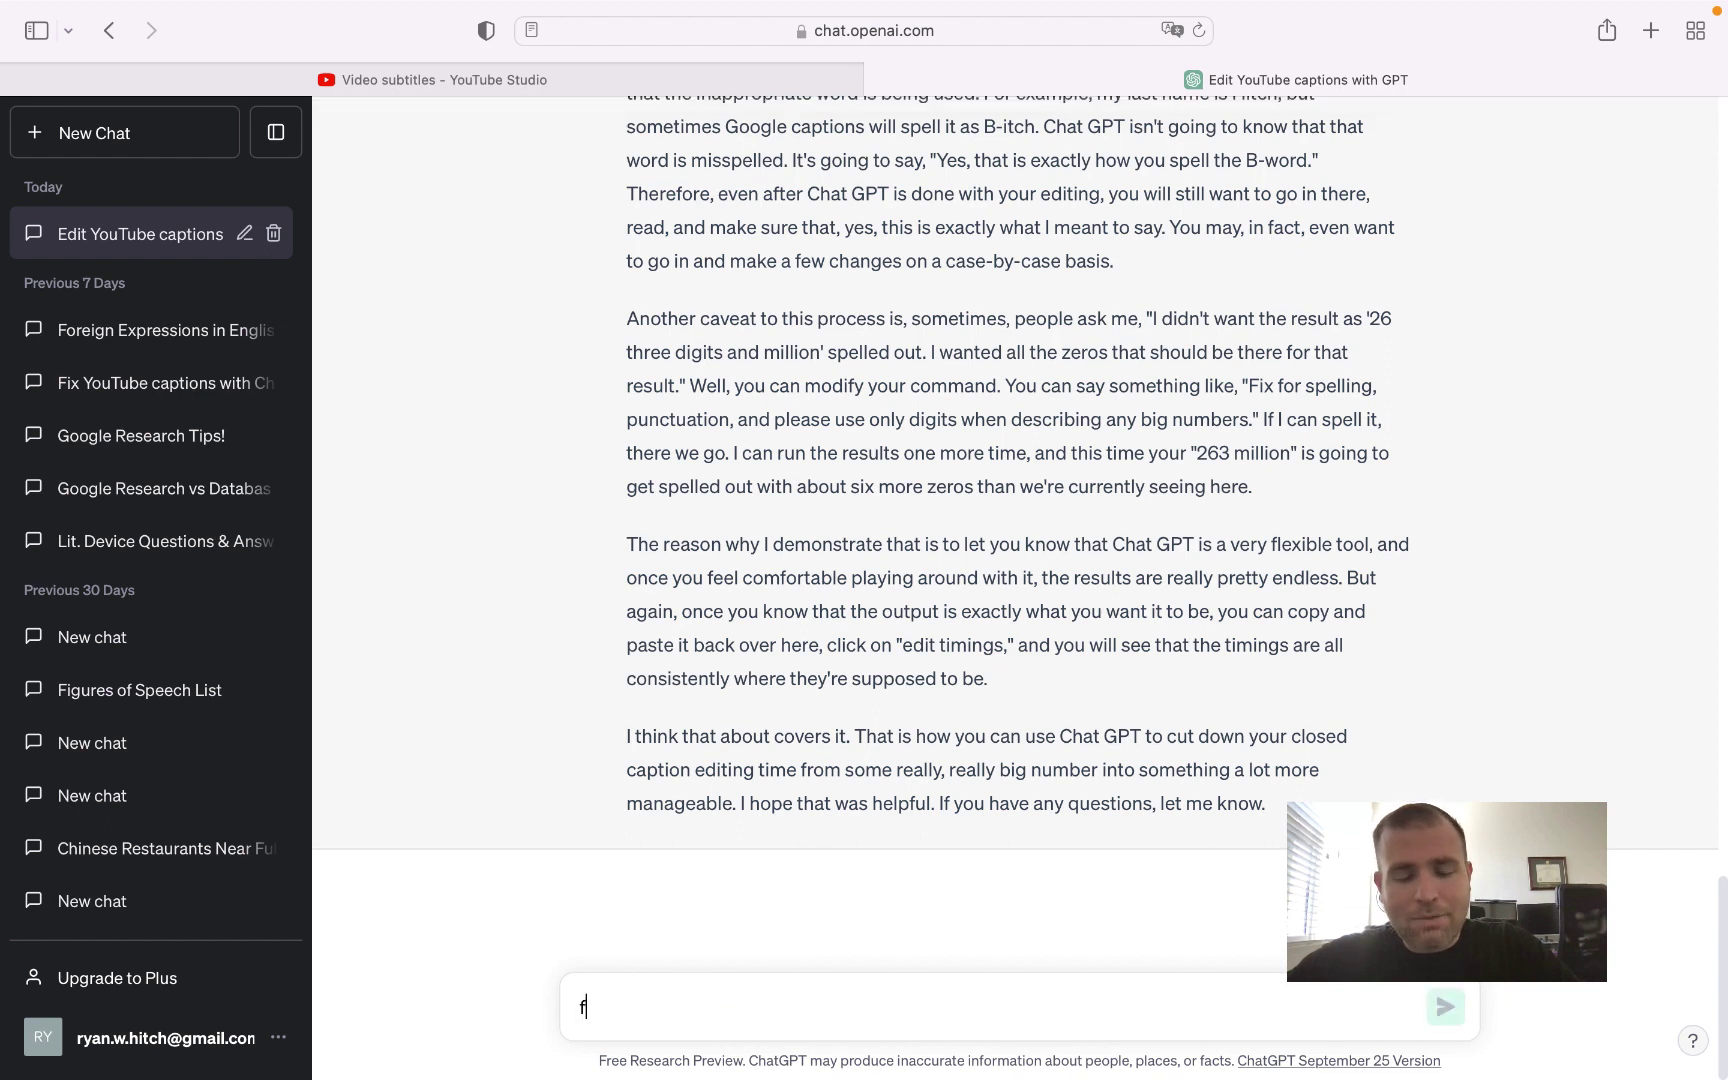
text(ix for spelling and g)
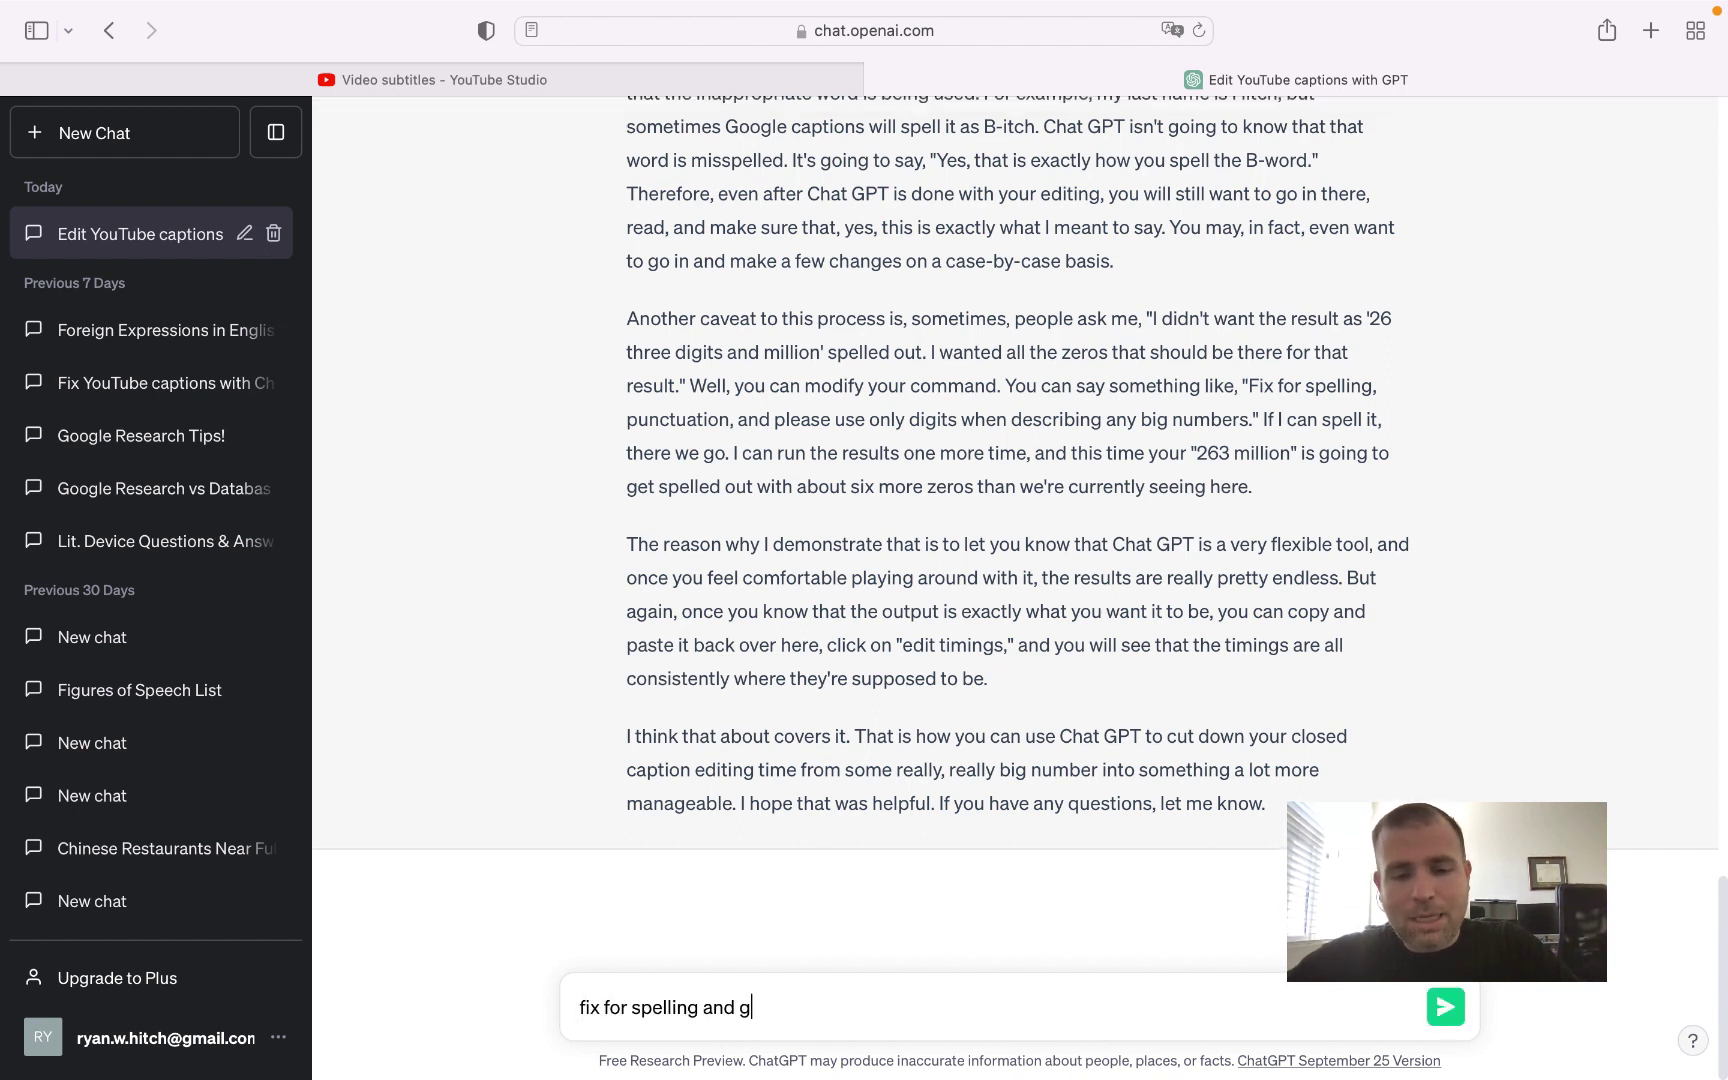
key(BackSpace)
text(punctu)
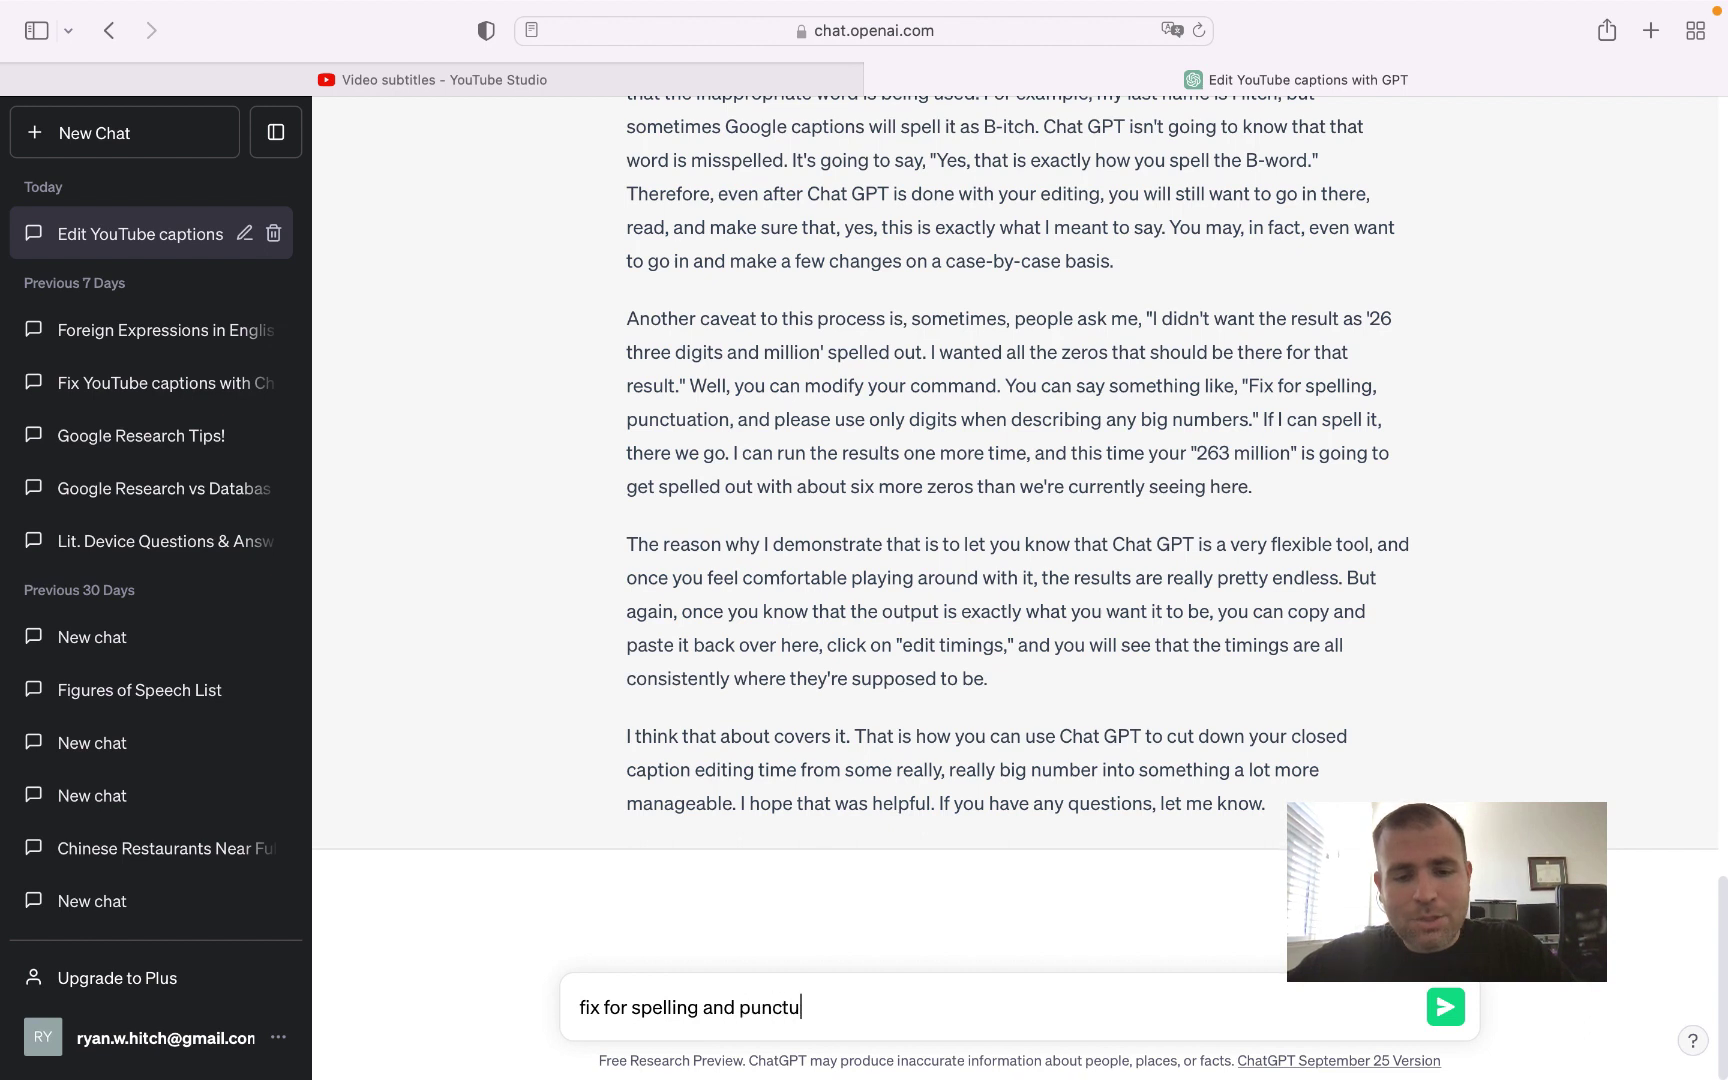
text(ation and sp)
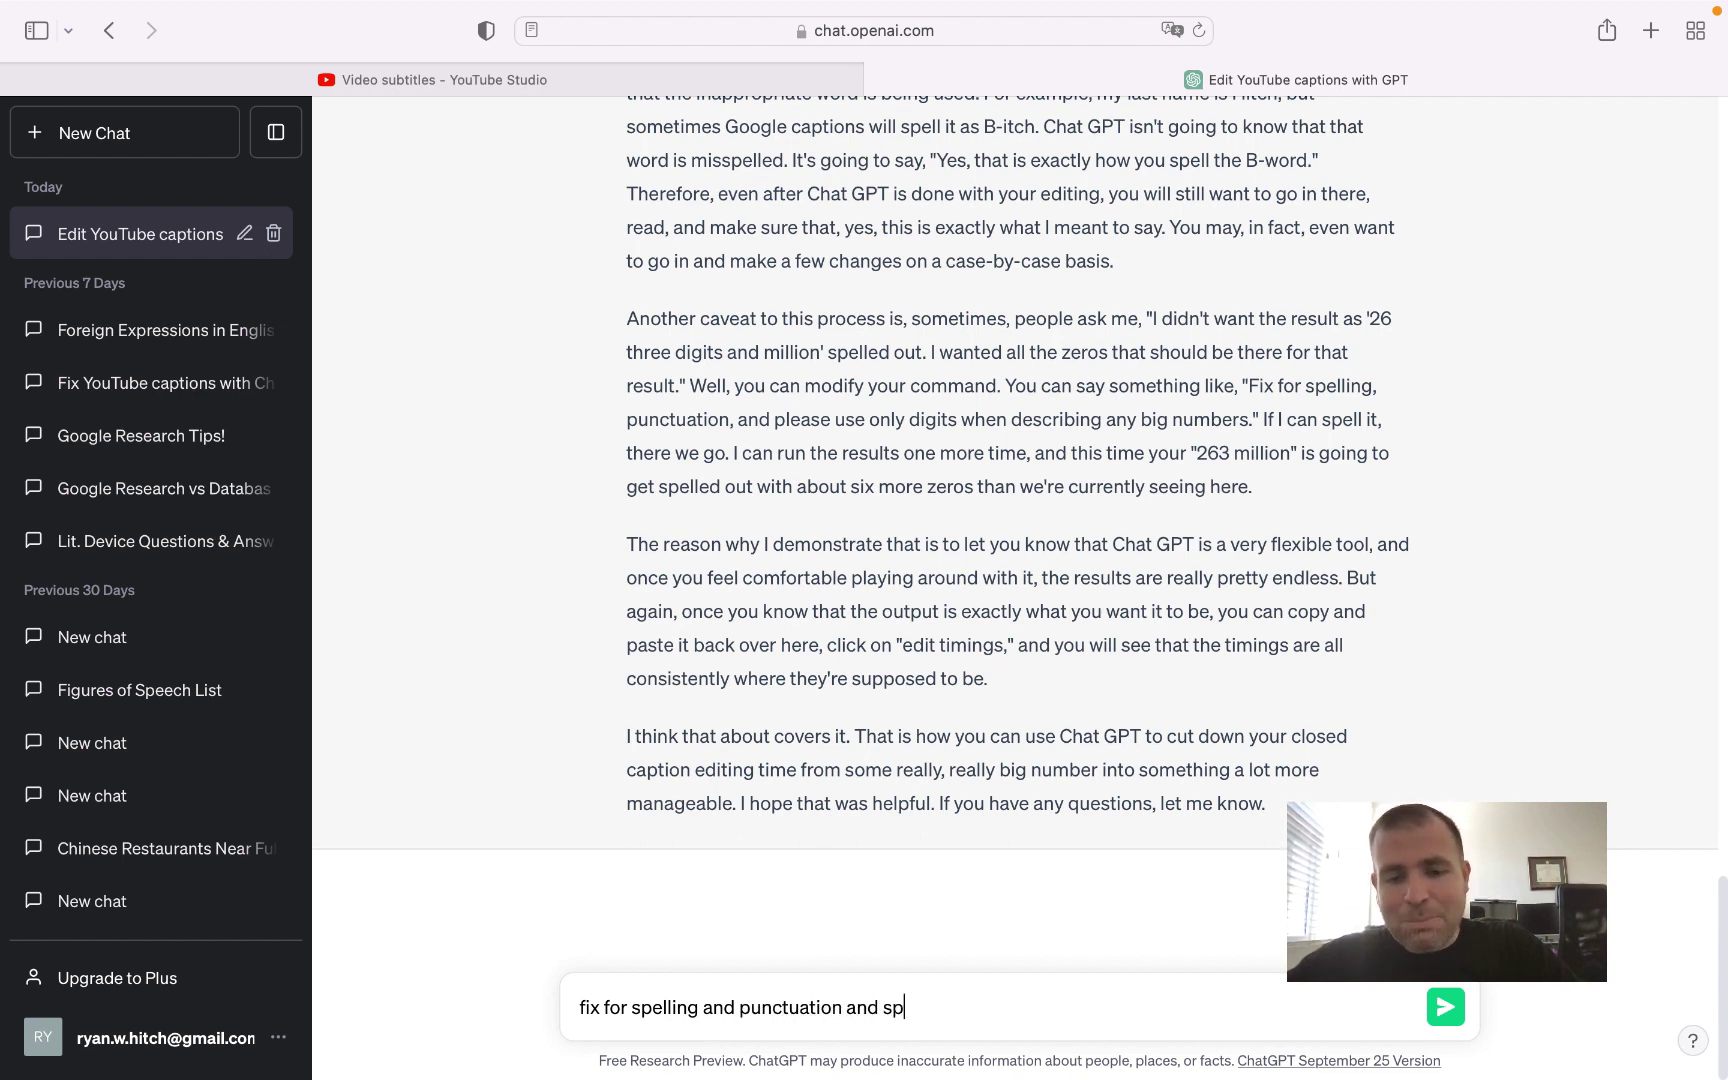
text(ell out ALL numbers)
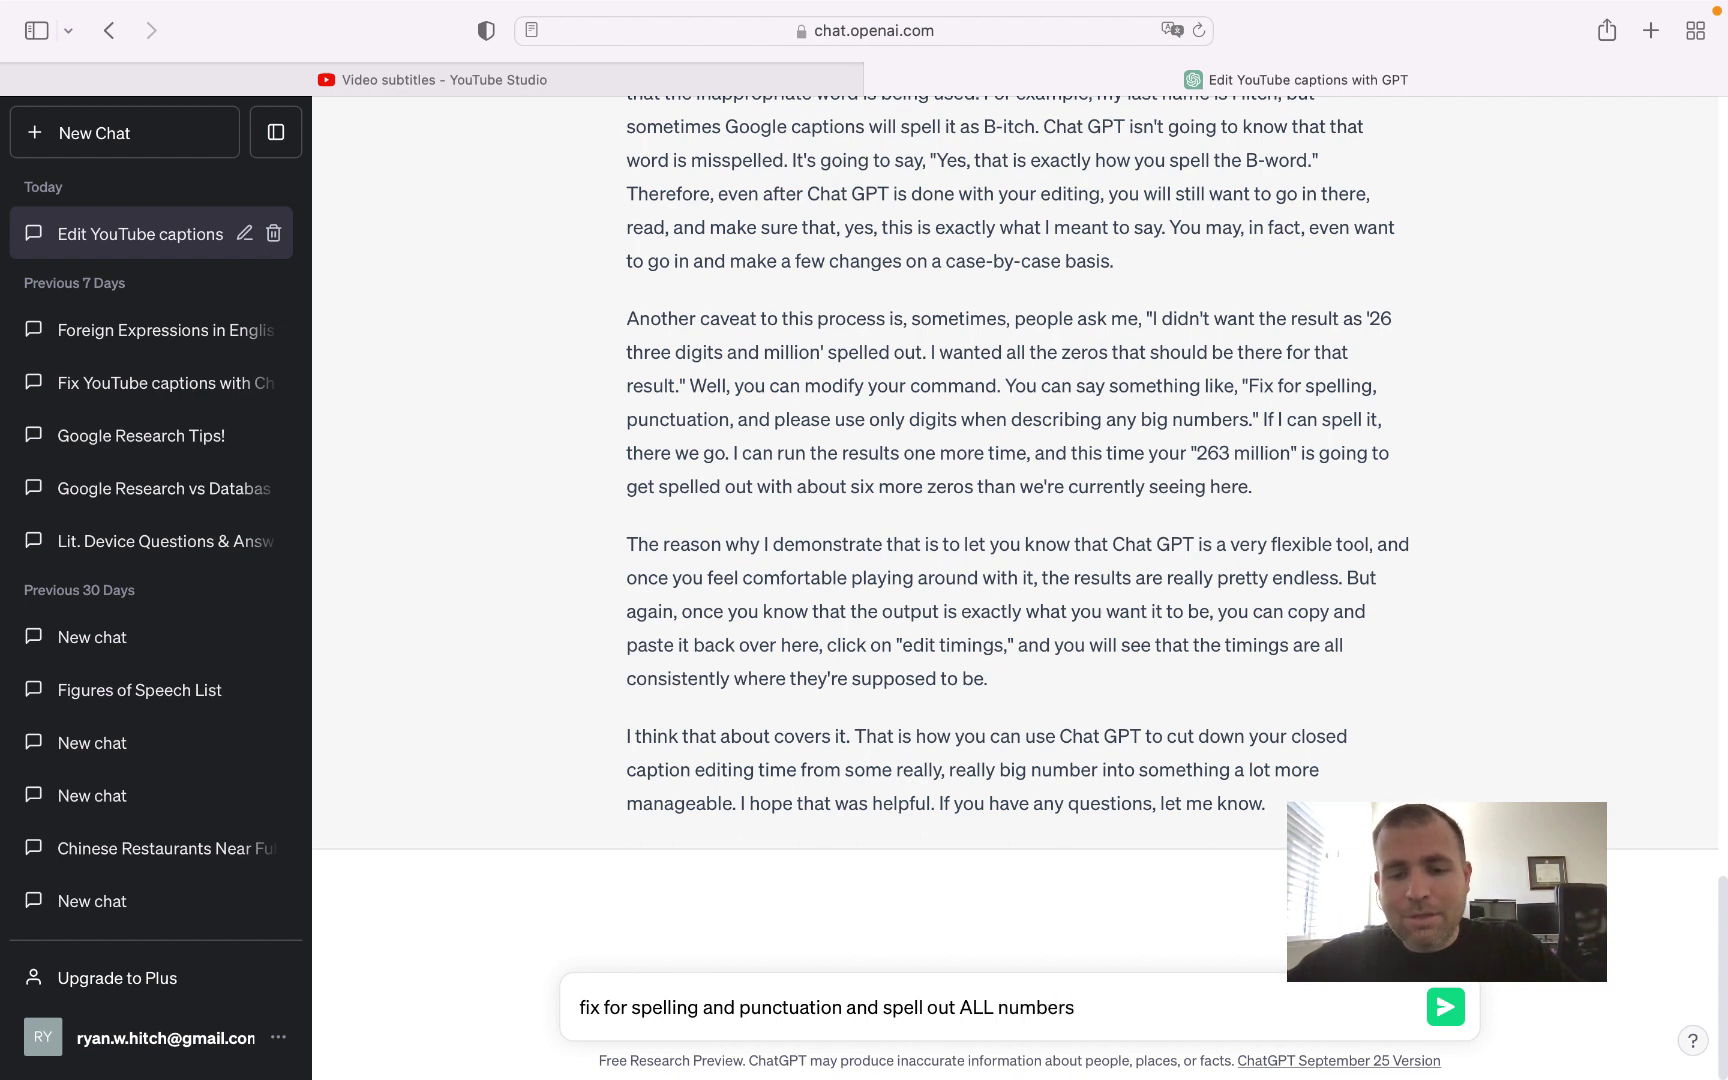
Replace the whole draft prompt with the deliberately misspelled "Fixxx for splelling and grammar:".
key(super+a)
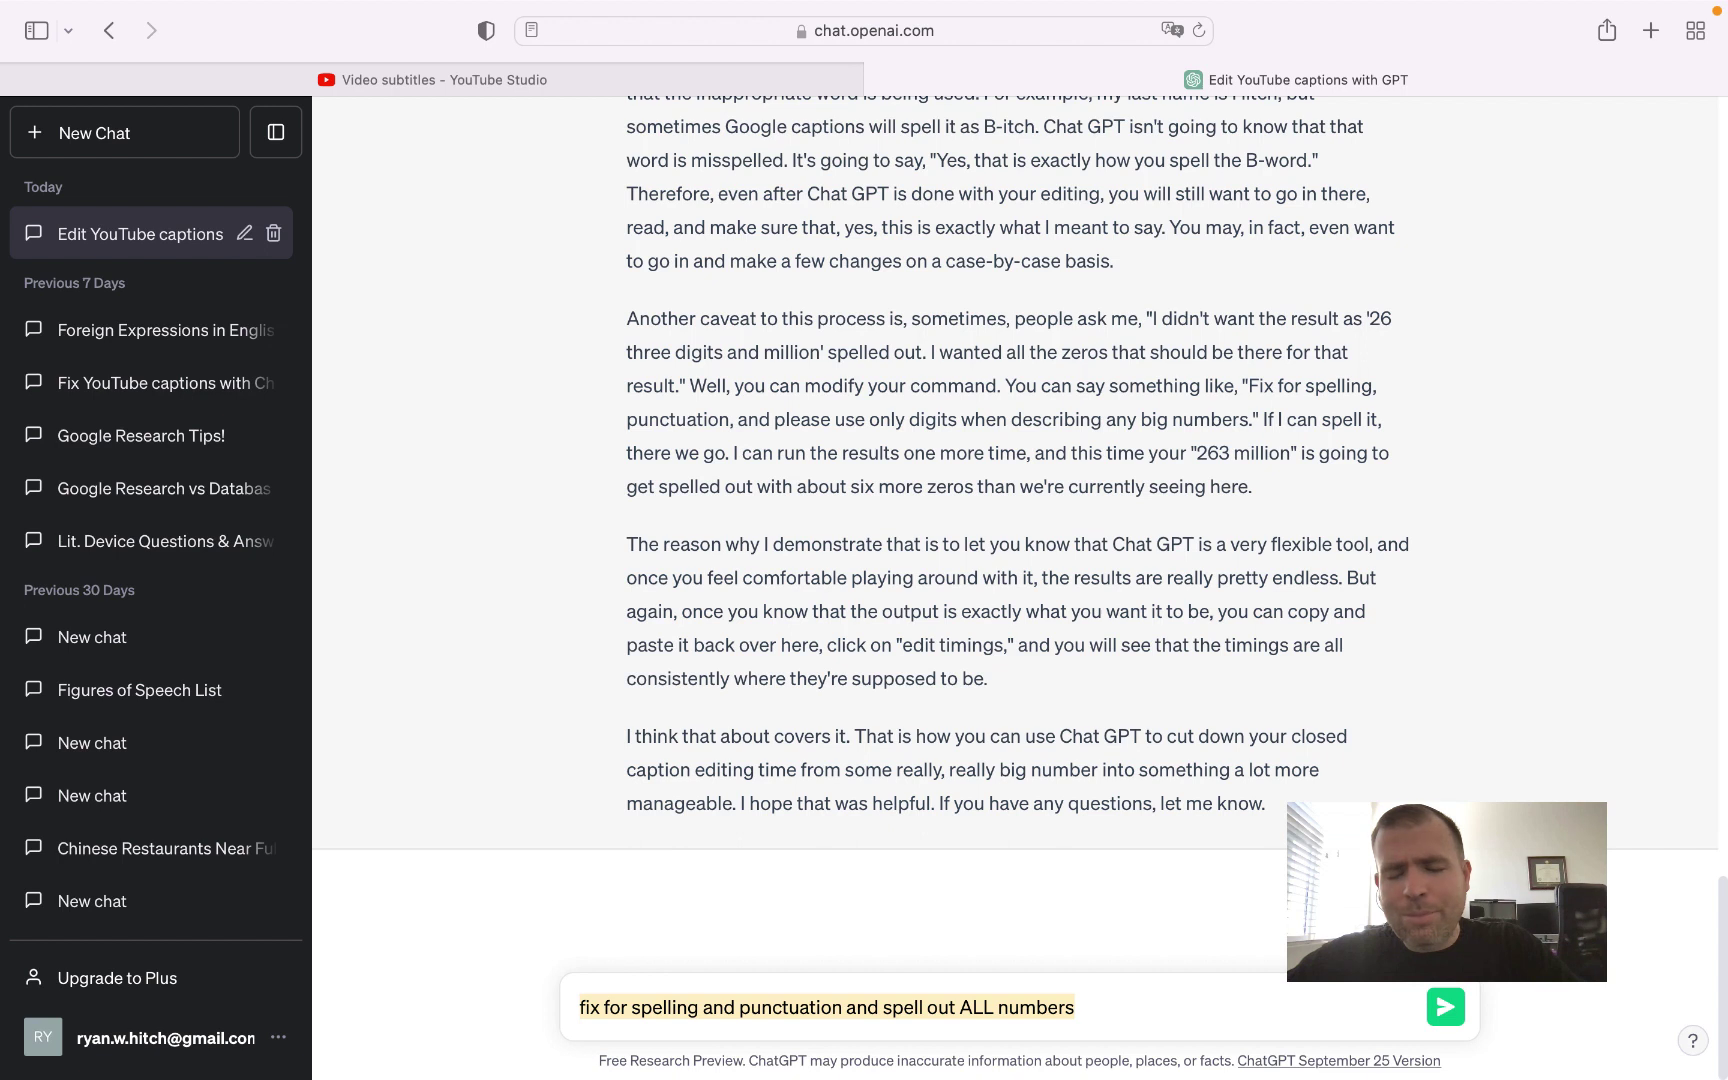
text(Fixxx )
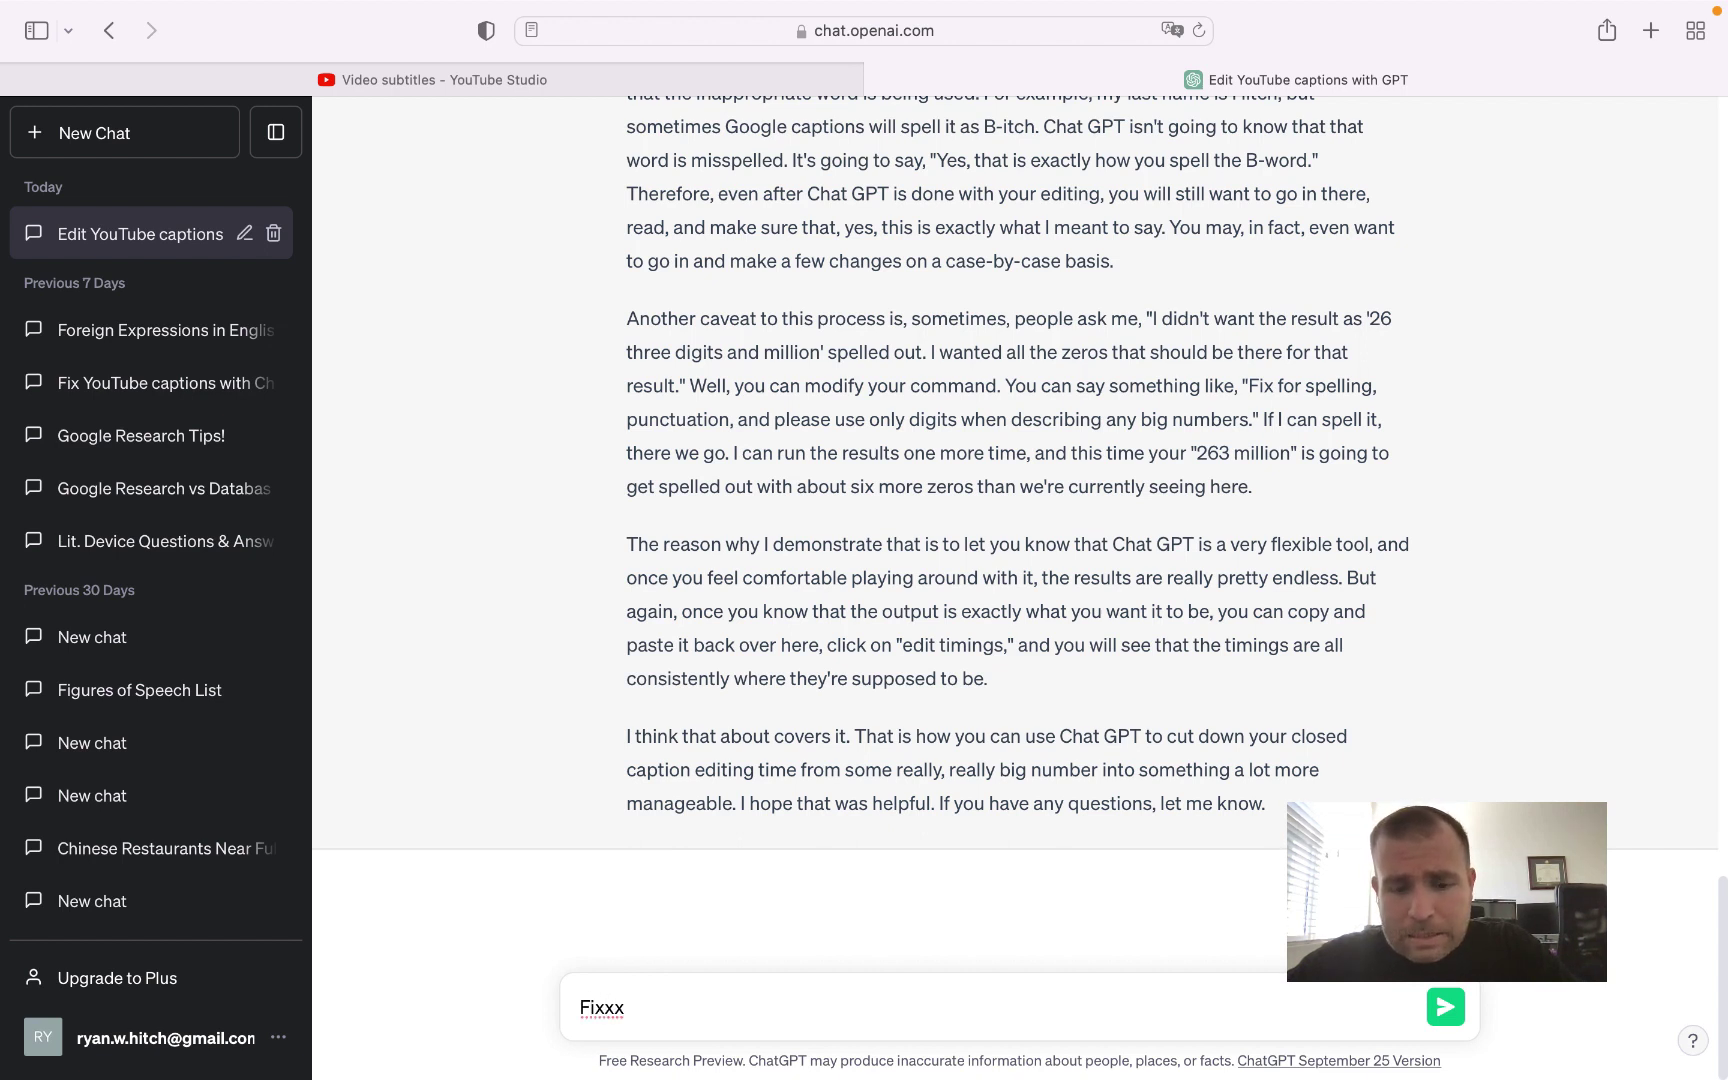
text(for splelling)
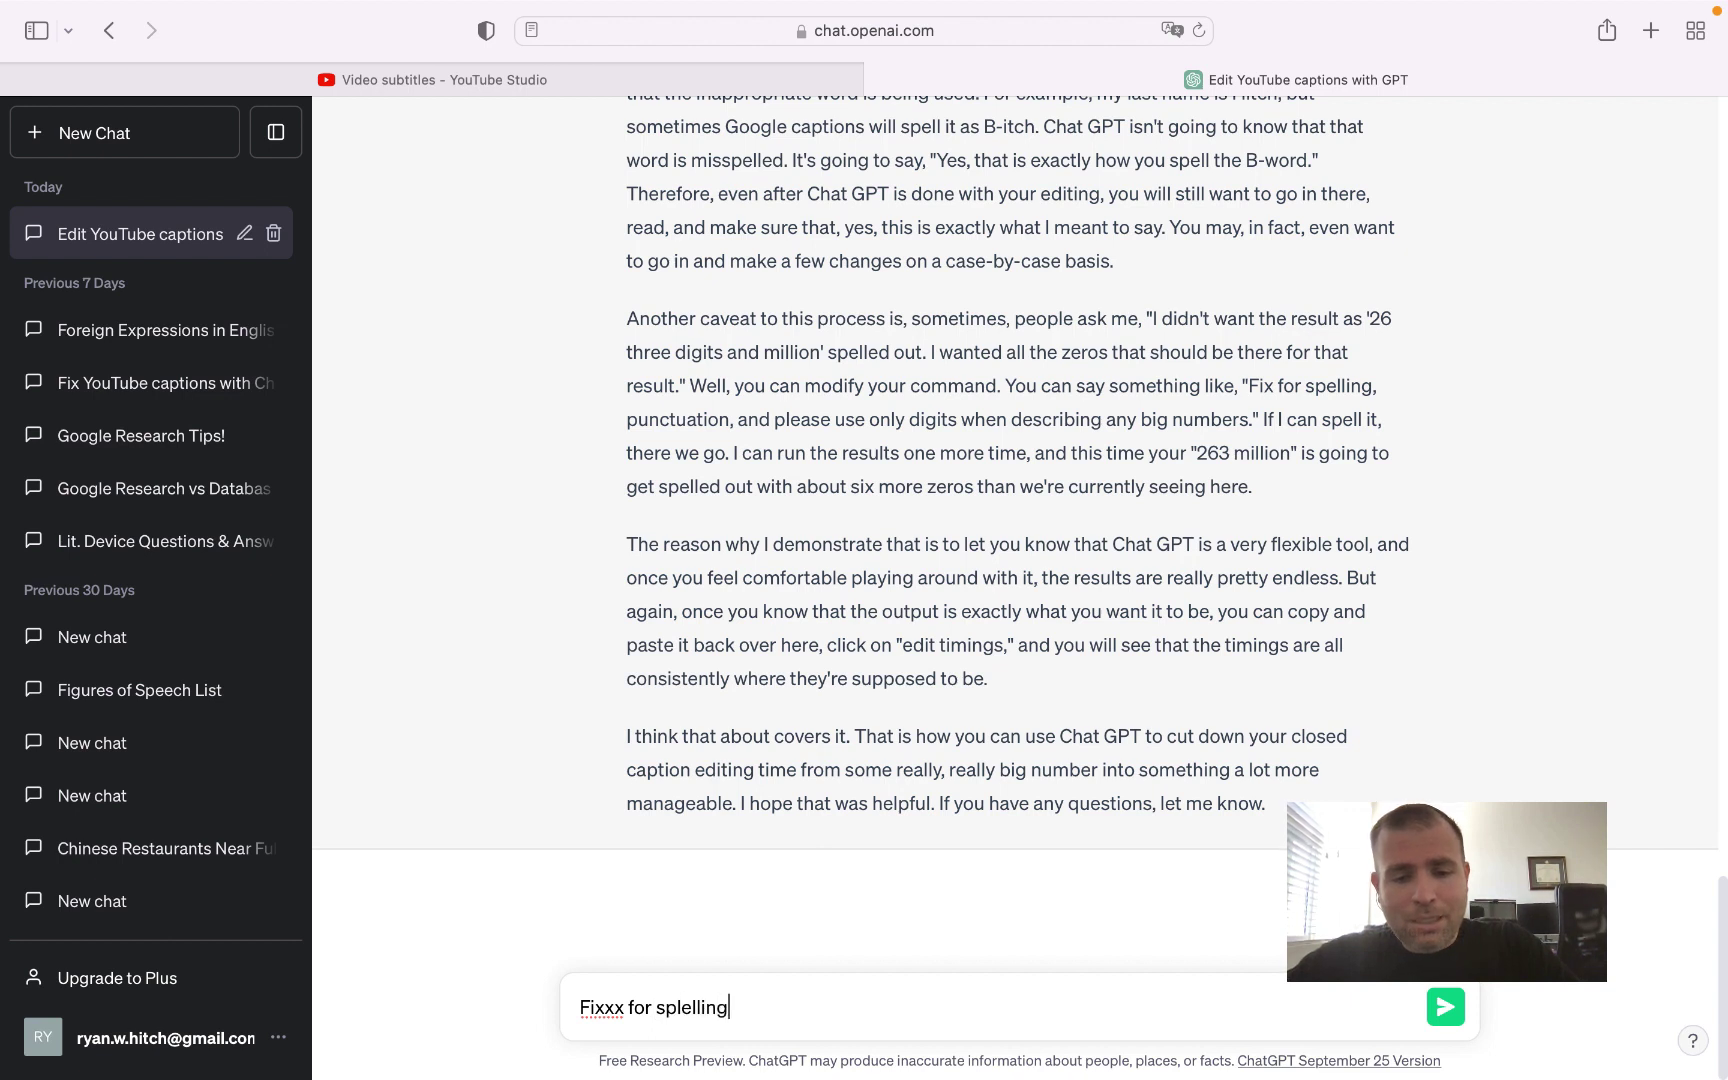
text( and grammar:)
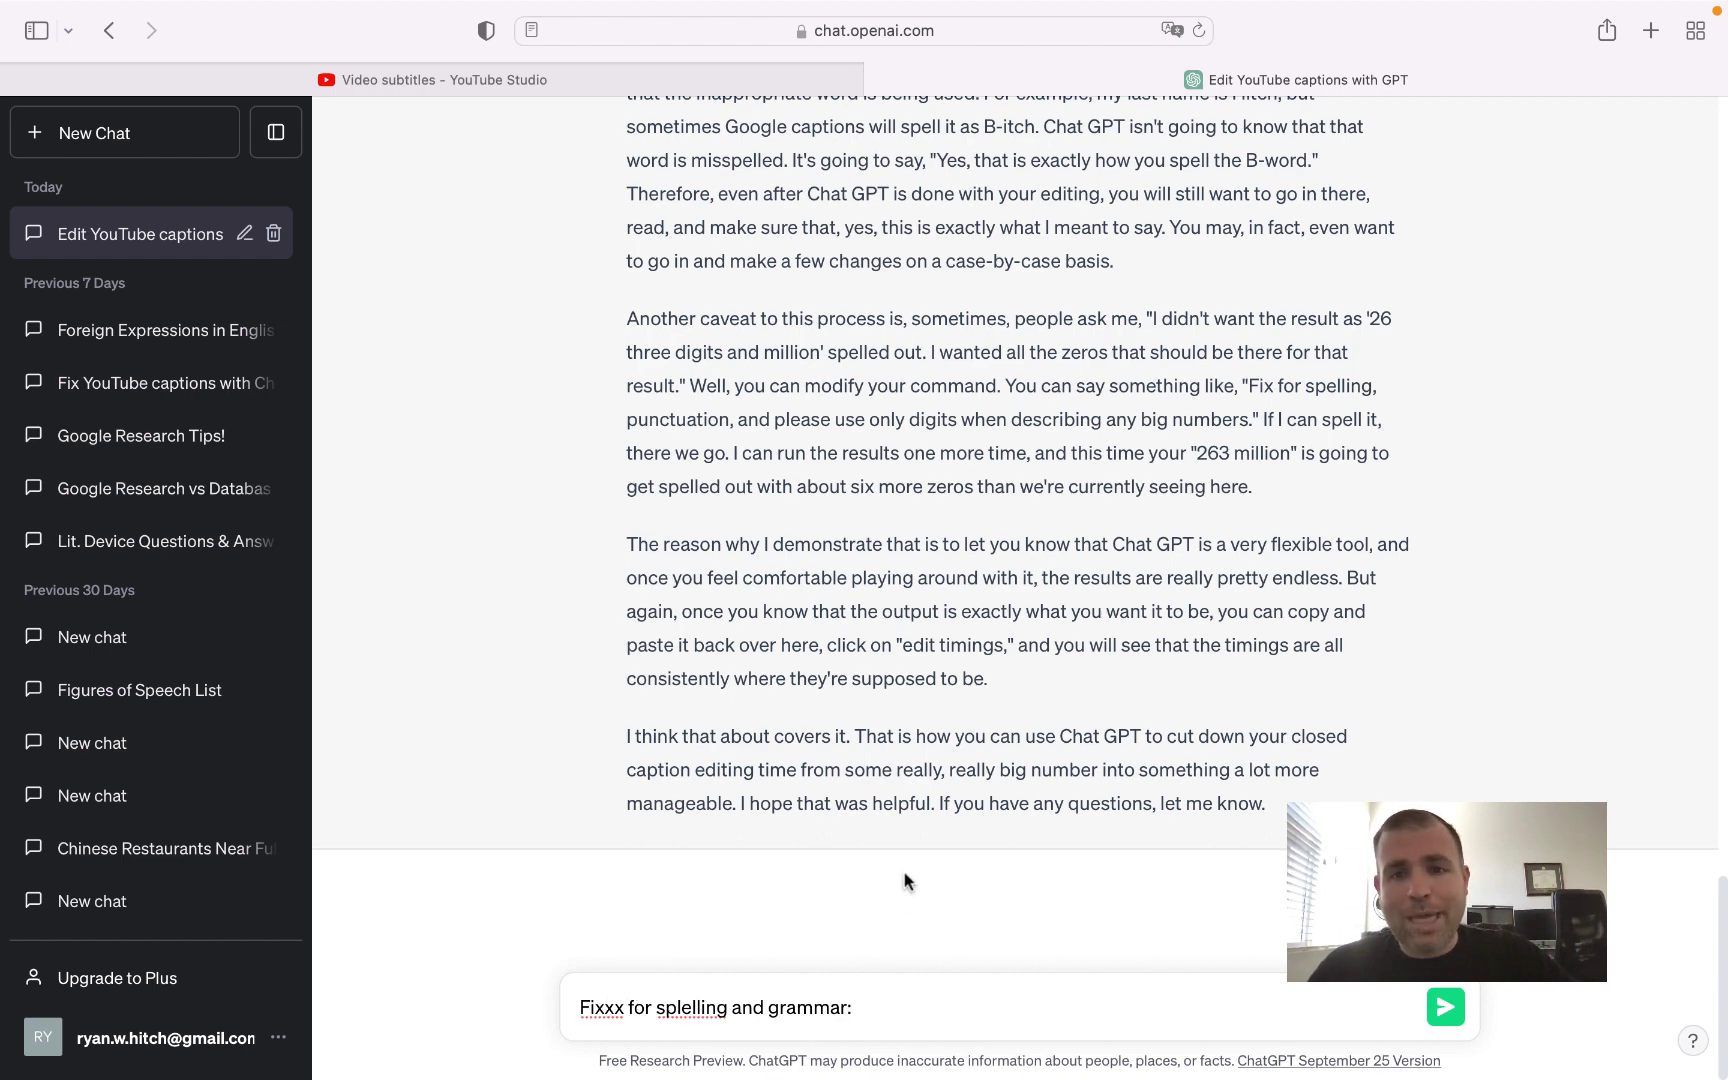
Look back at the beginning of the corrected transcript and clear the unsent prompt from the message box.
scroll(905, 875, up, 5)
scroll(906, 879, up, 15)
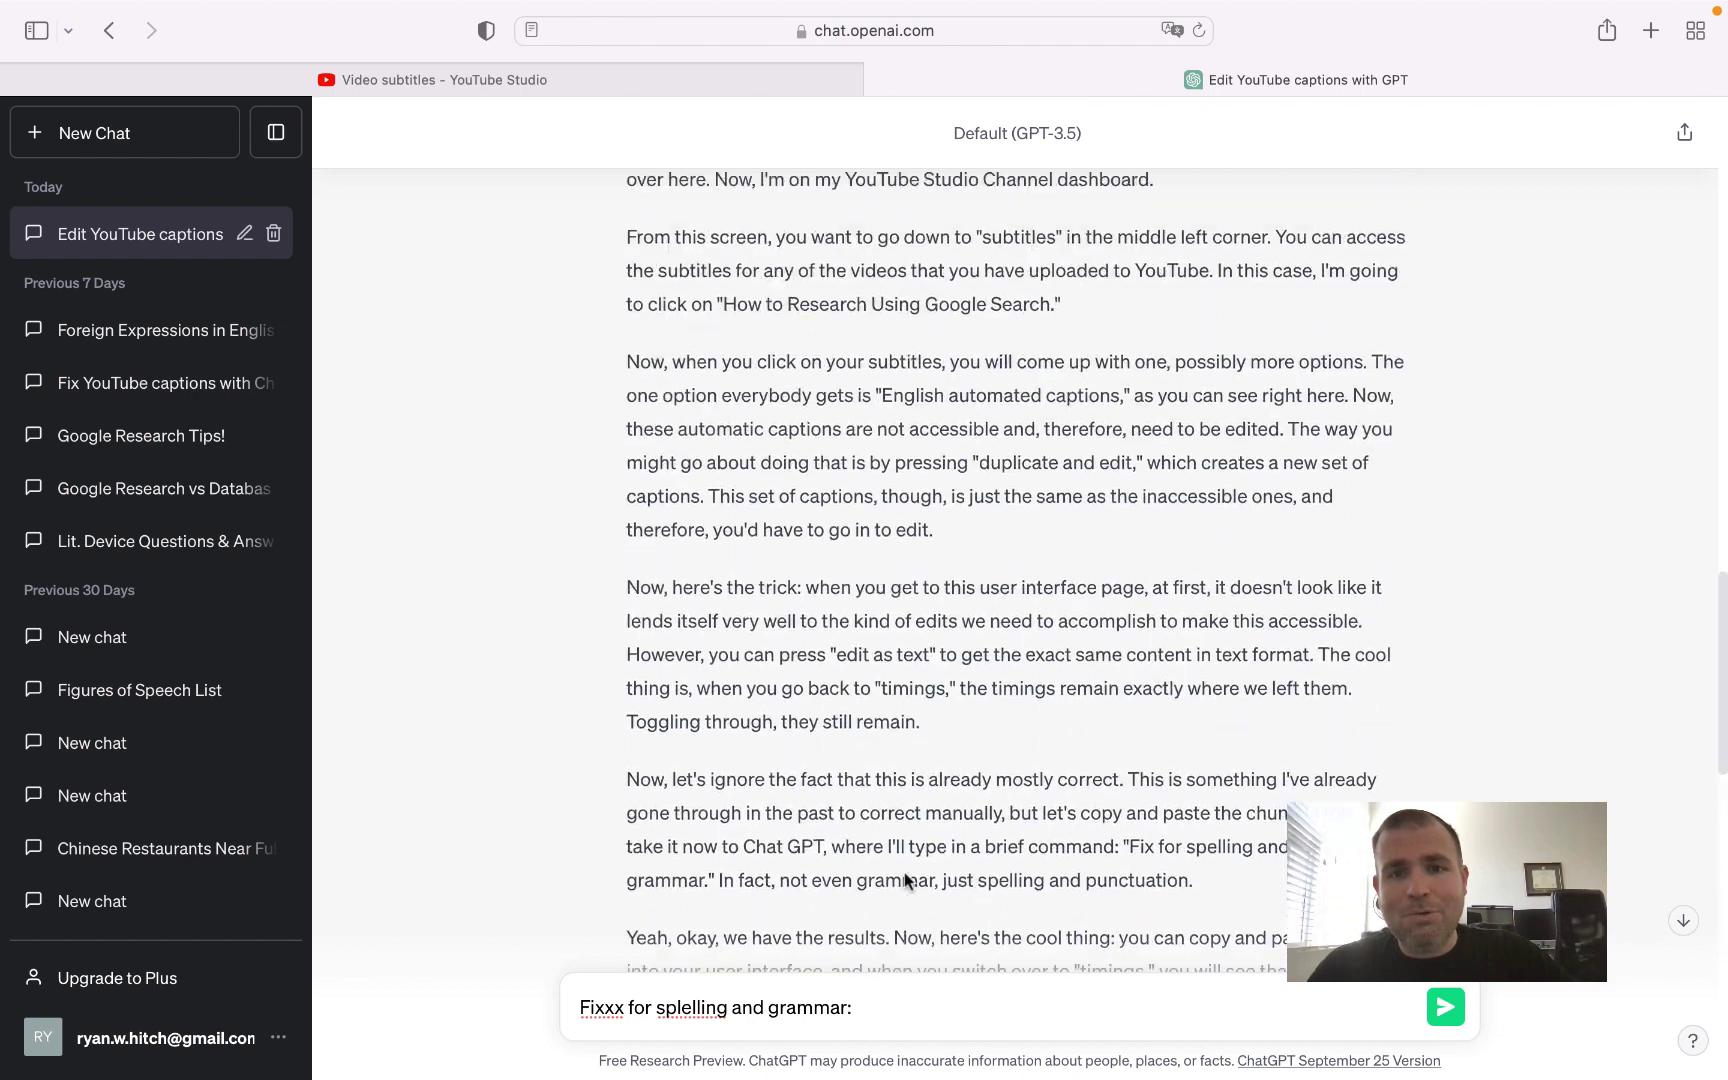
scroll(905, 879, up, 3)
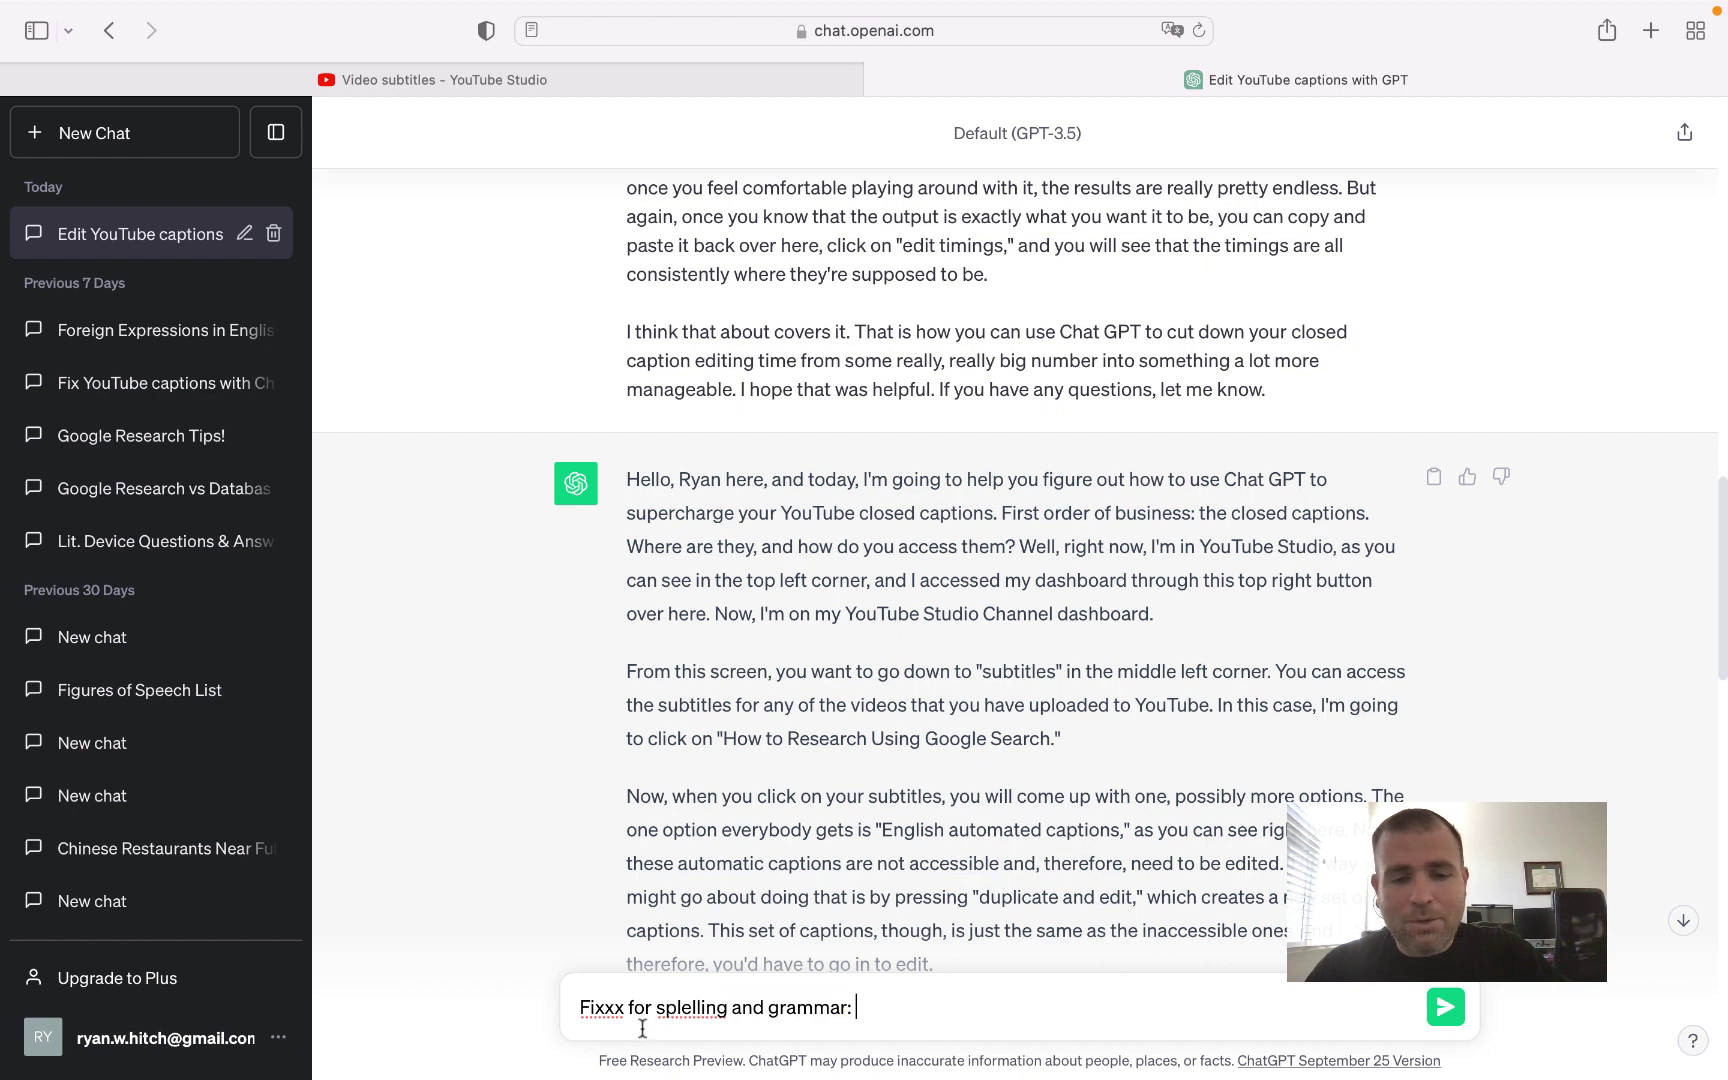
key(super+a)
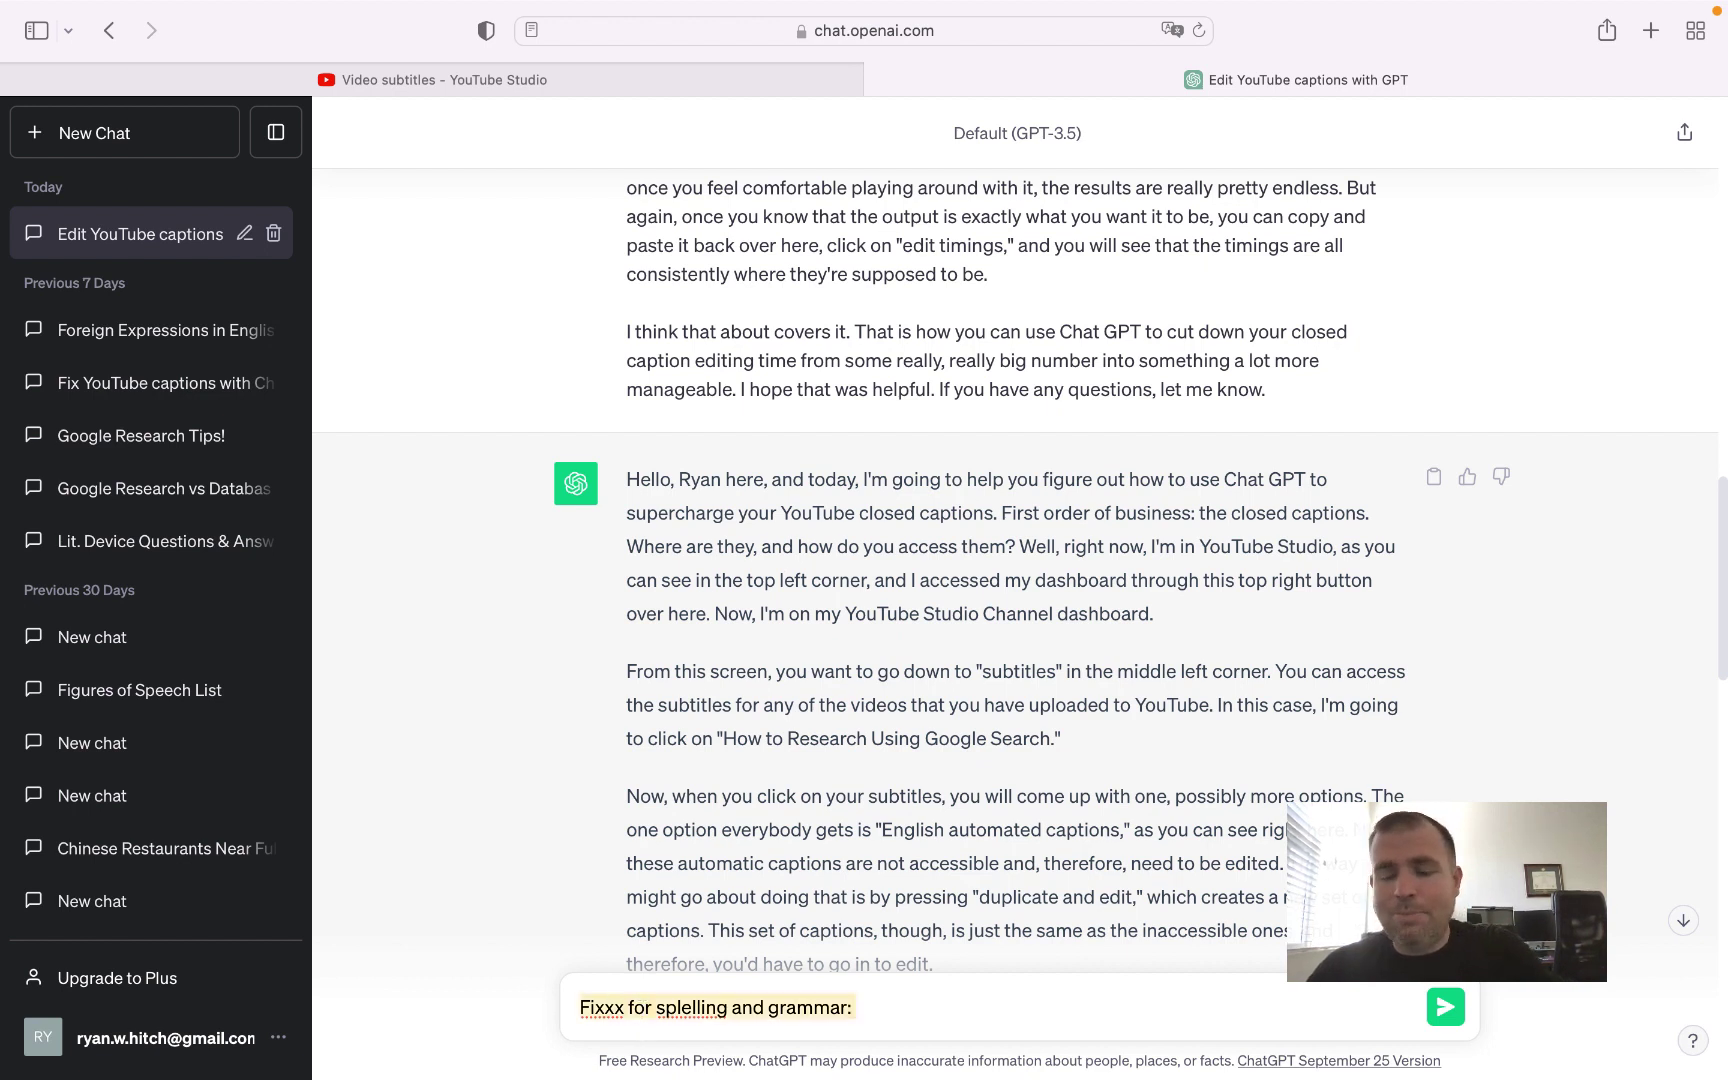
key(BackSpace)
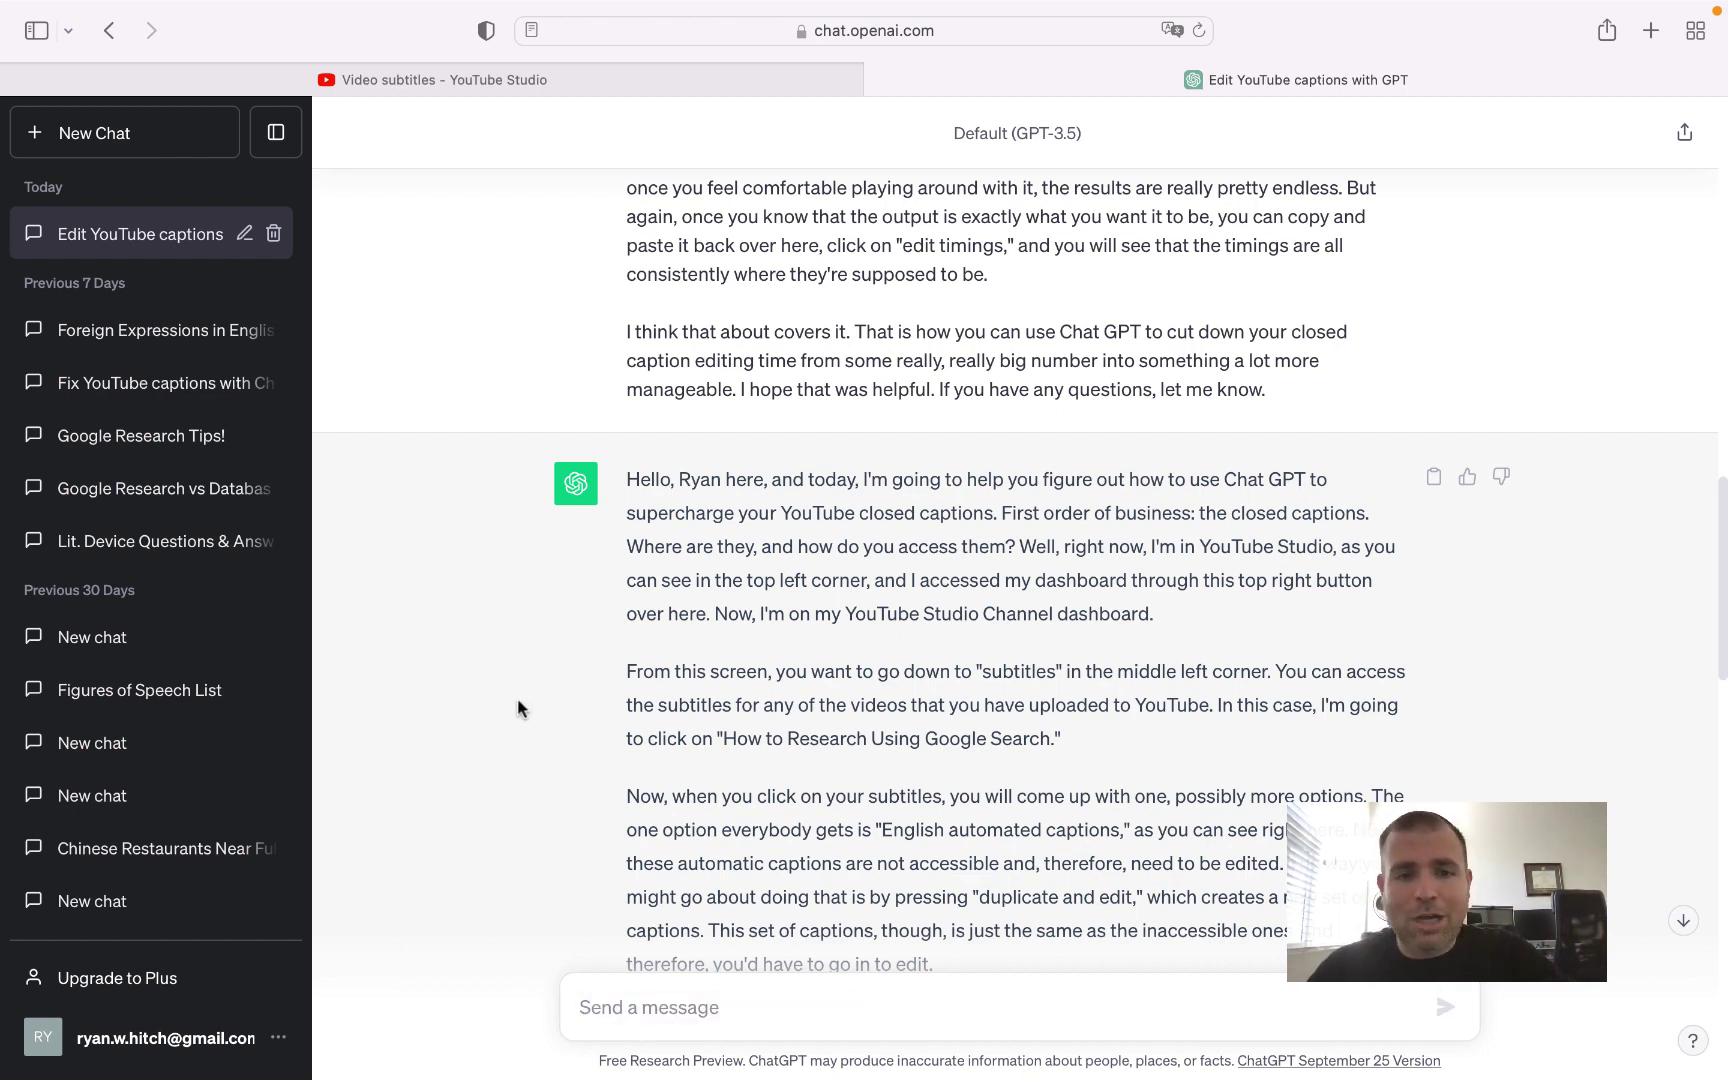
Look over the end of ChatGPT's corrected transcript and switch back to the English caption editor in YouTube Studio.
scroll(517, 698, down, 15)
scroll(519, 707, down, 6)
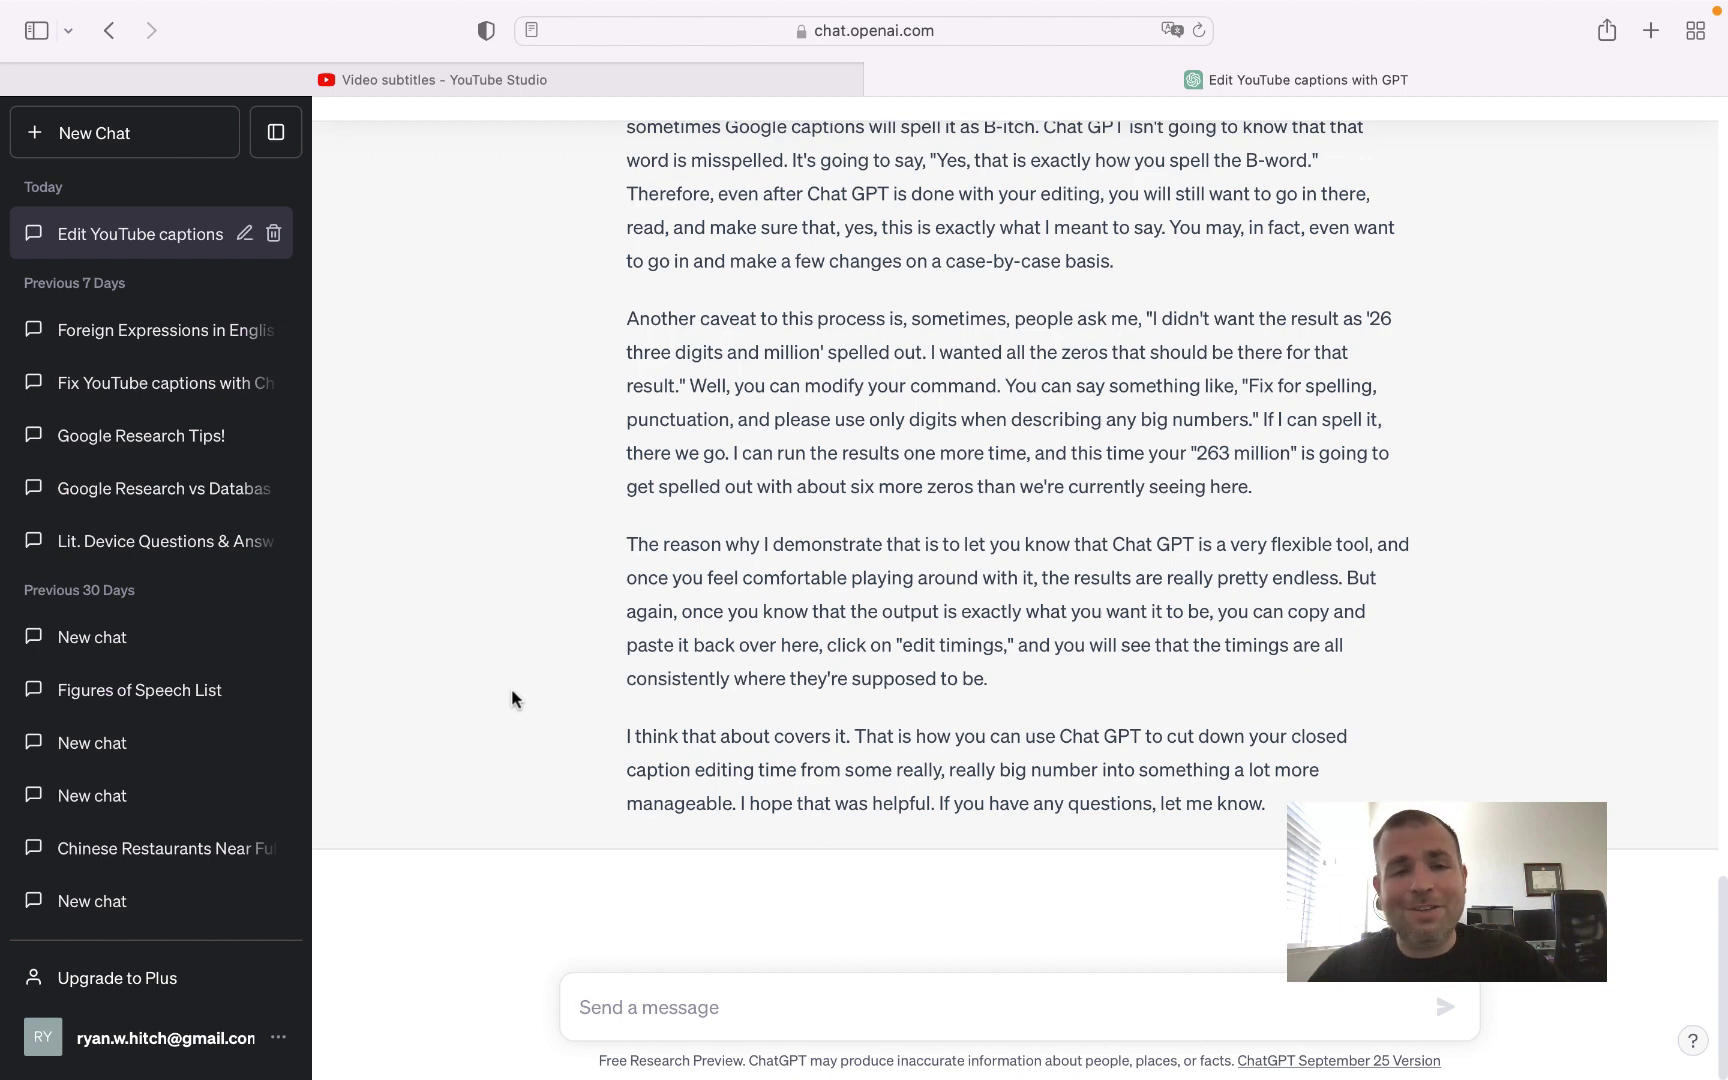
click(352, 88)
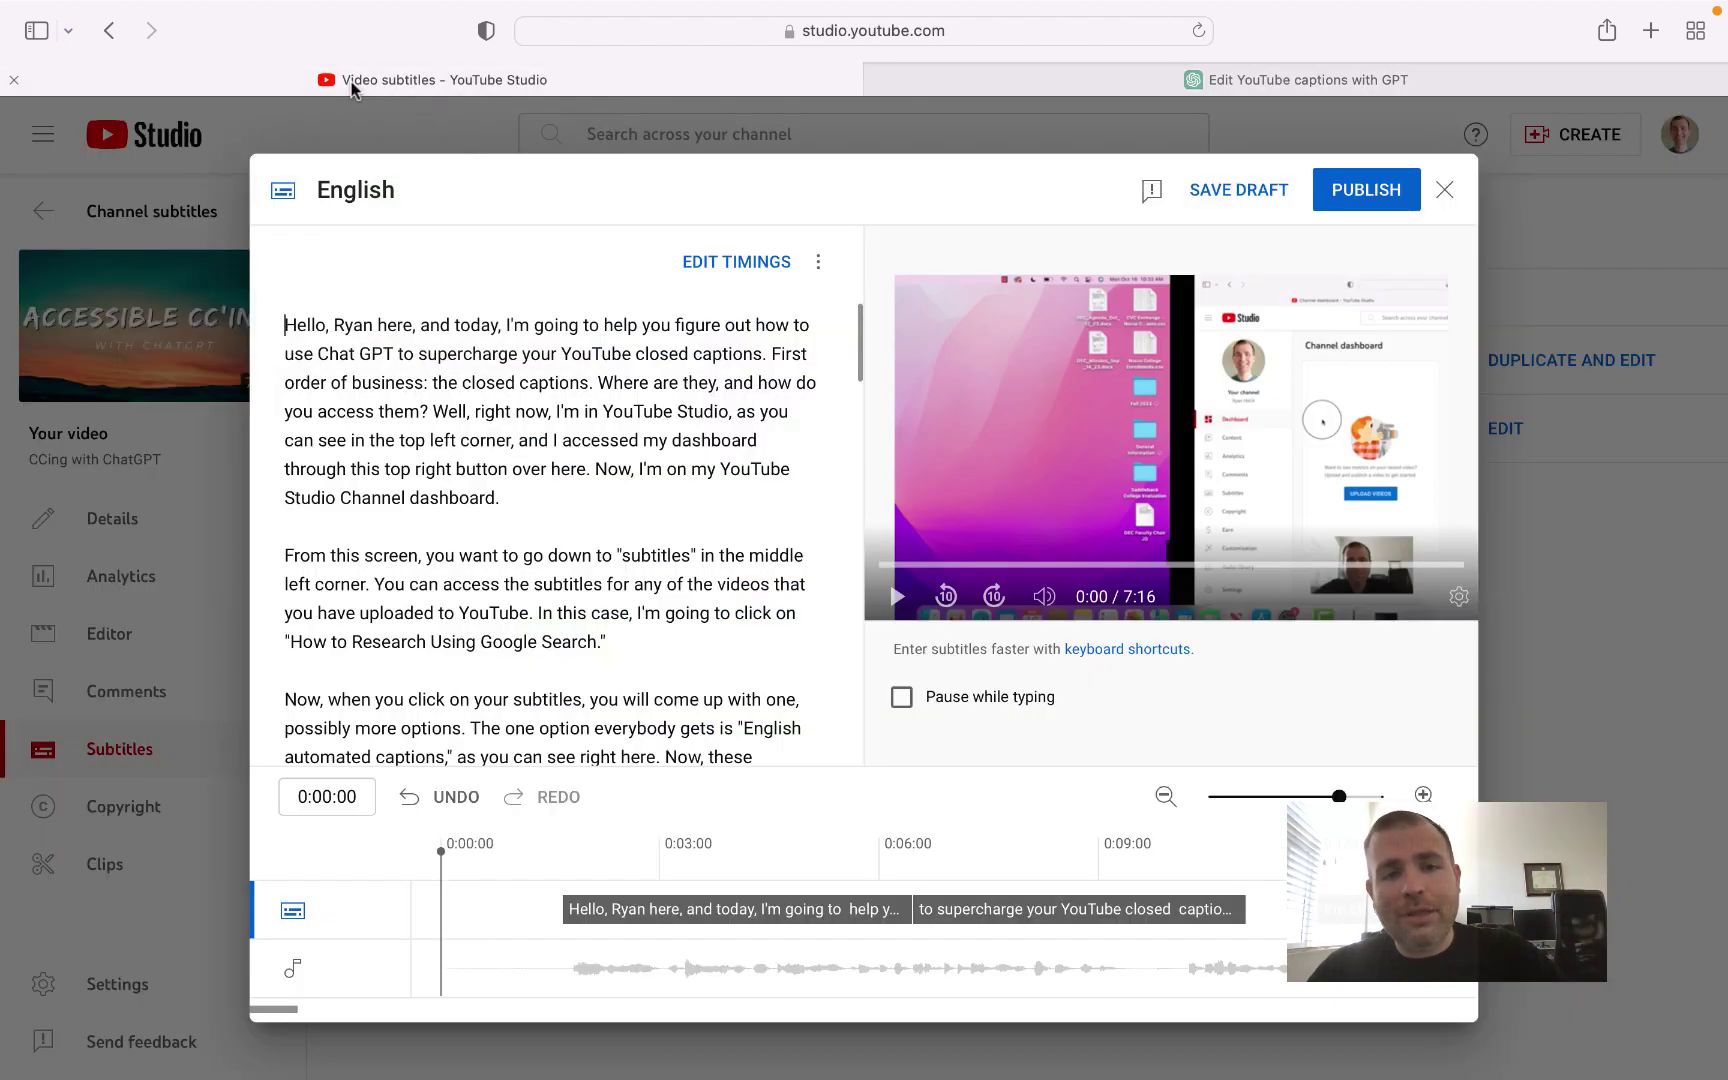